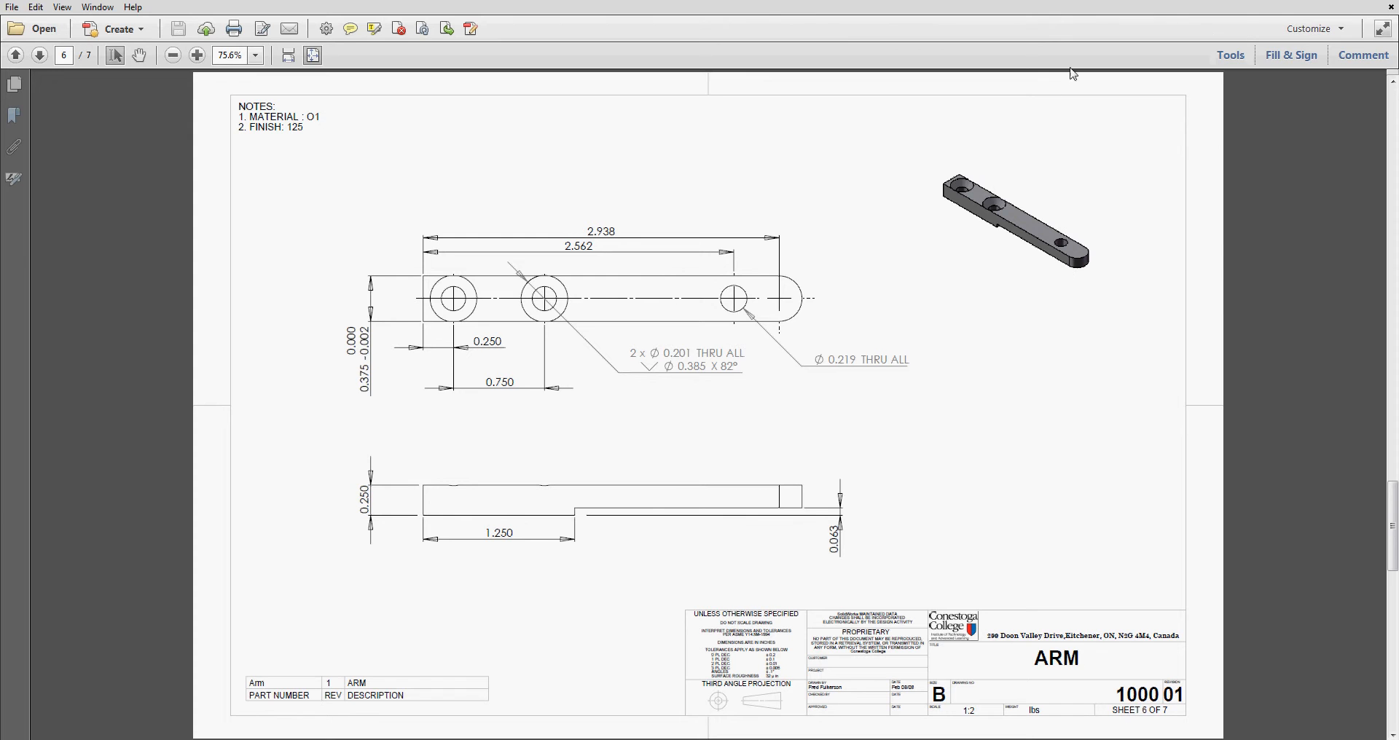
Step: Switch from the arm drawing to Mastercam and select the single small circle and the end arc for a Translate
mouse_move(834, 2)
left_mouse_down()
mouse_move(765, 115)
mouse_move(2, 43)
left_mouse_up()
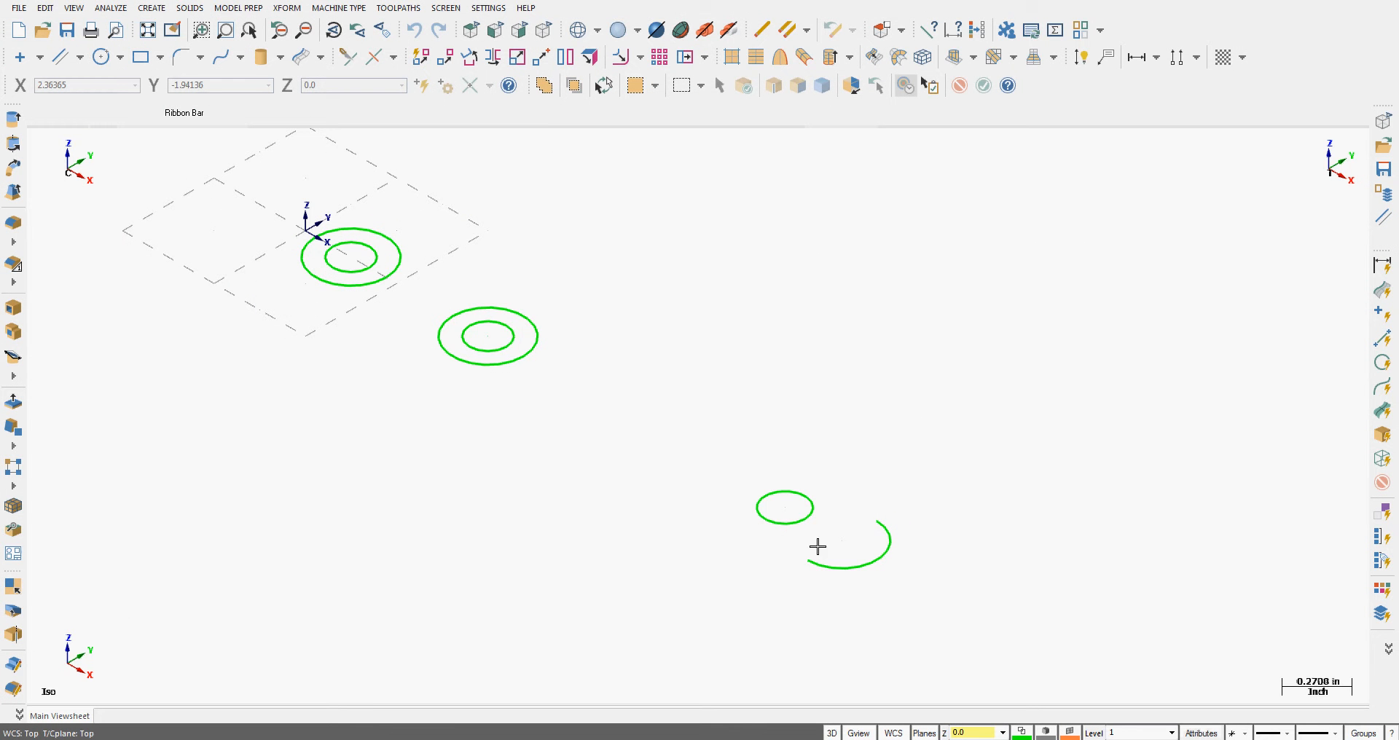
left_click(836, 566)
left_click(288, 8)
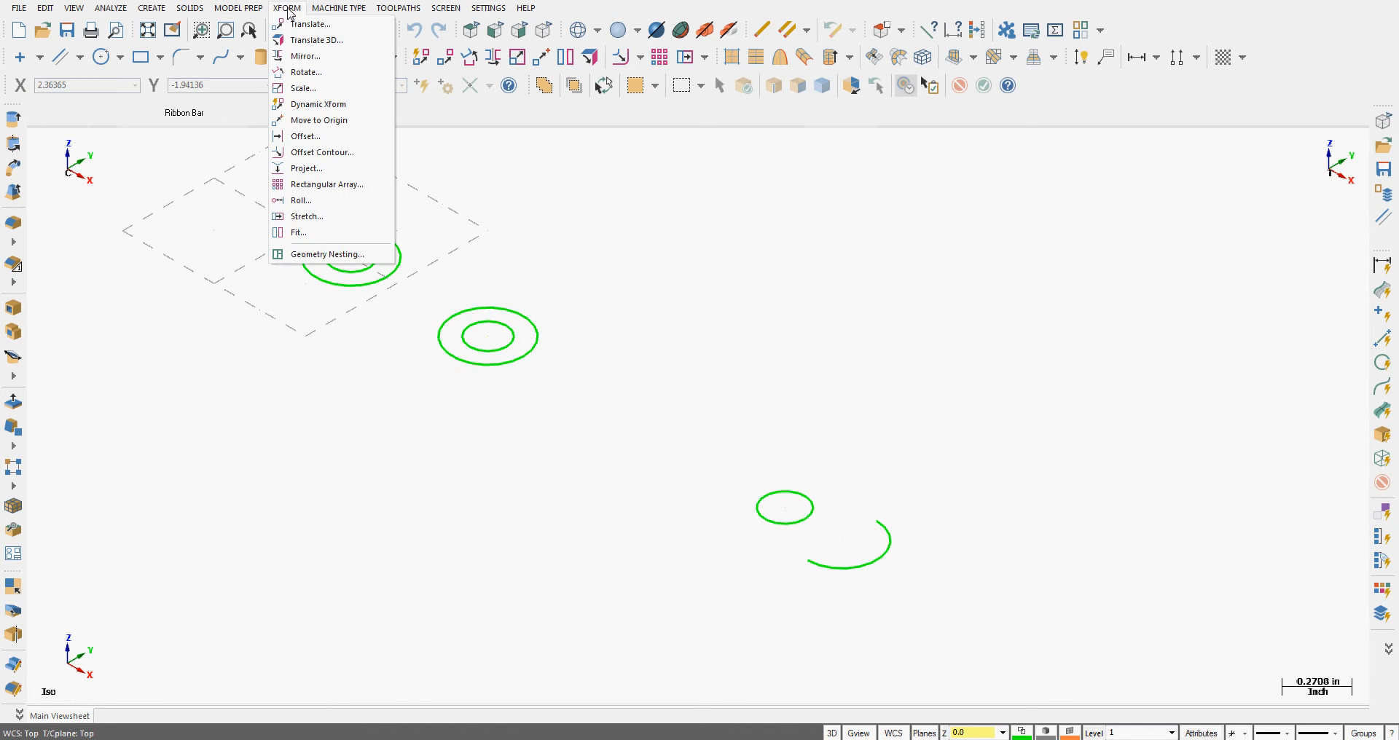
left_click(306, 24)
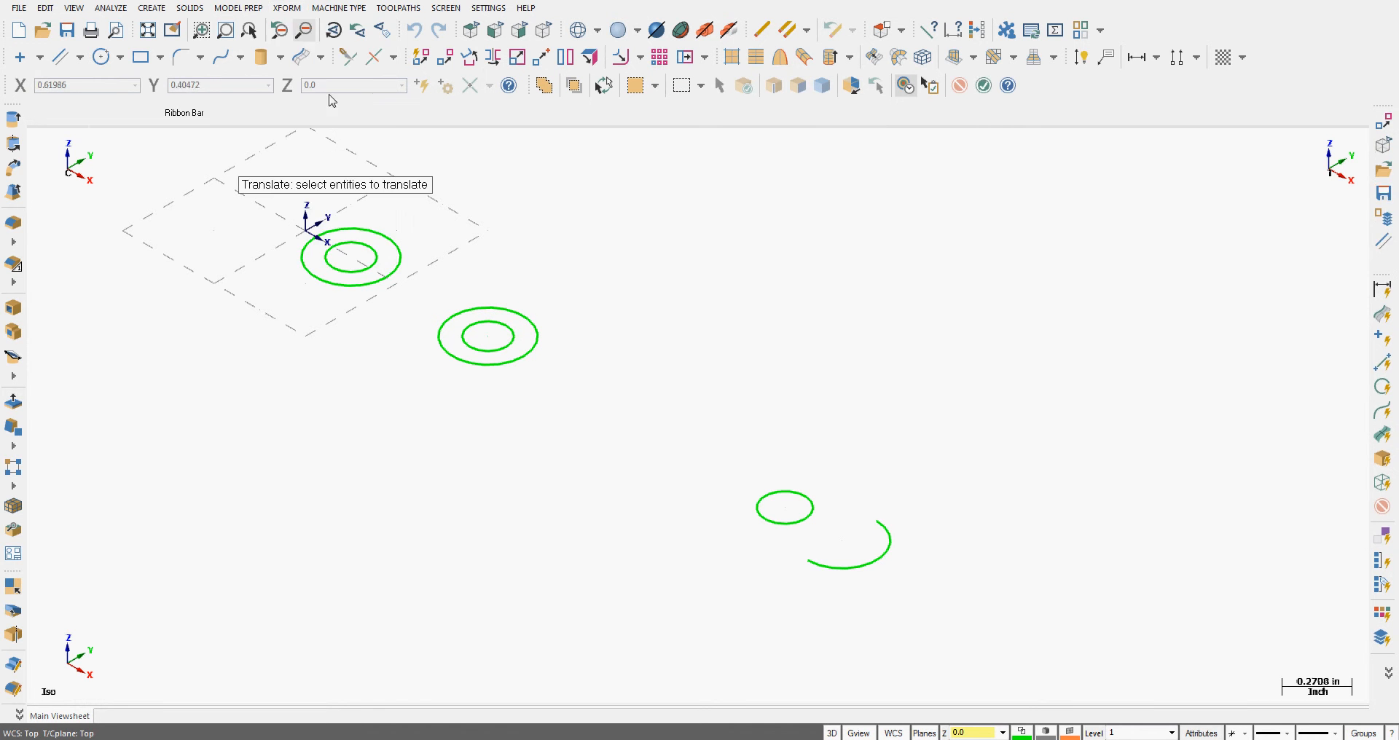
left_click(813, 502)
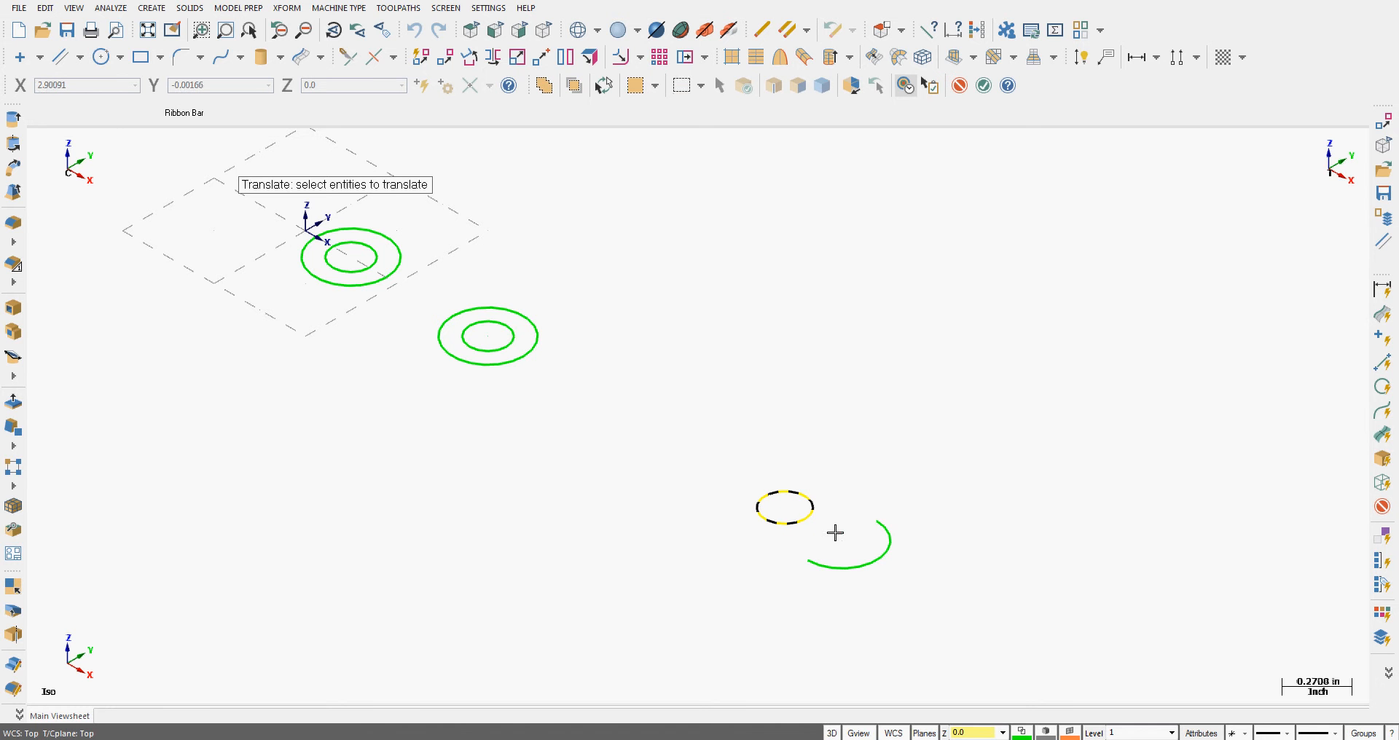
left_click(854, 565)
left_click(983, 86)
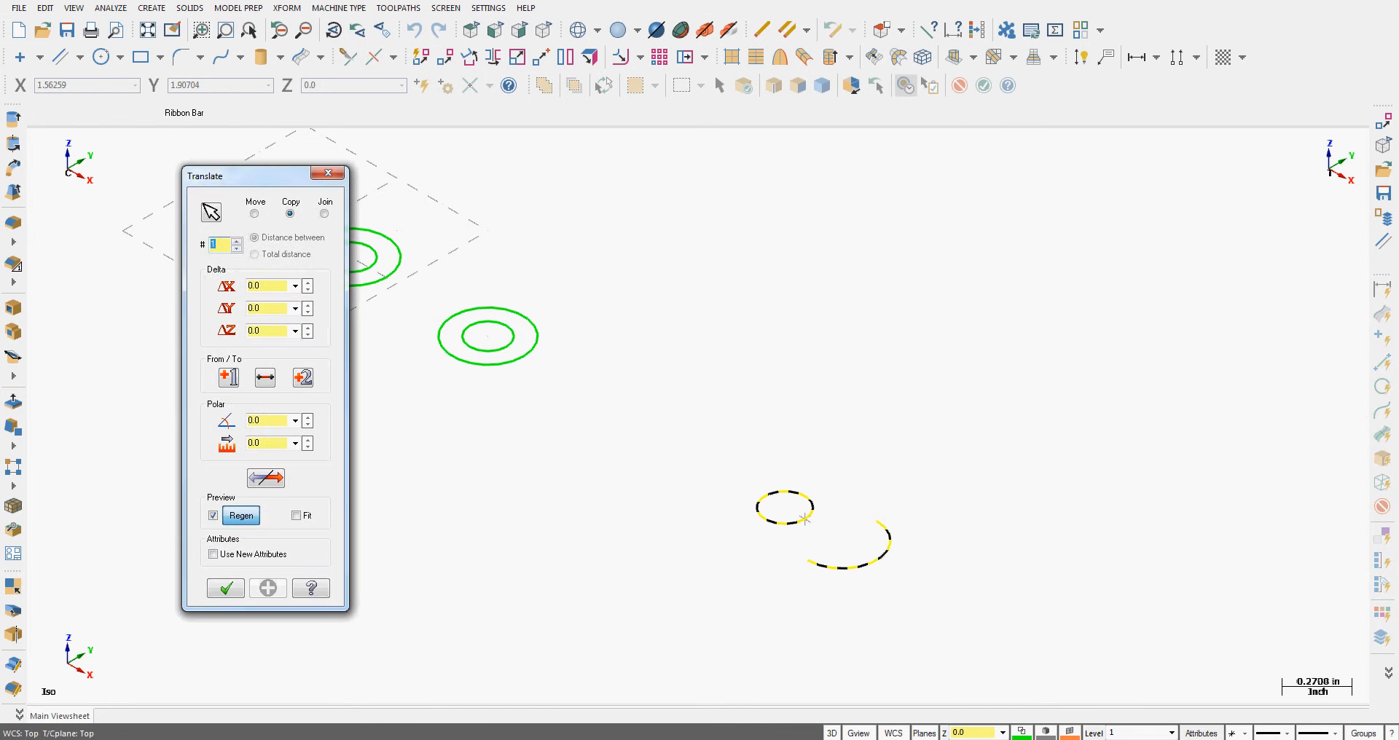
Step: Check the arm drawing, translate the selected circle and arc by -0.187 in Z using Join, and clear the result colours
left_click_drag(0, 80, 399, 24)
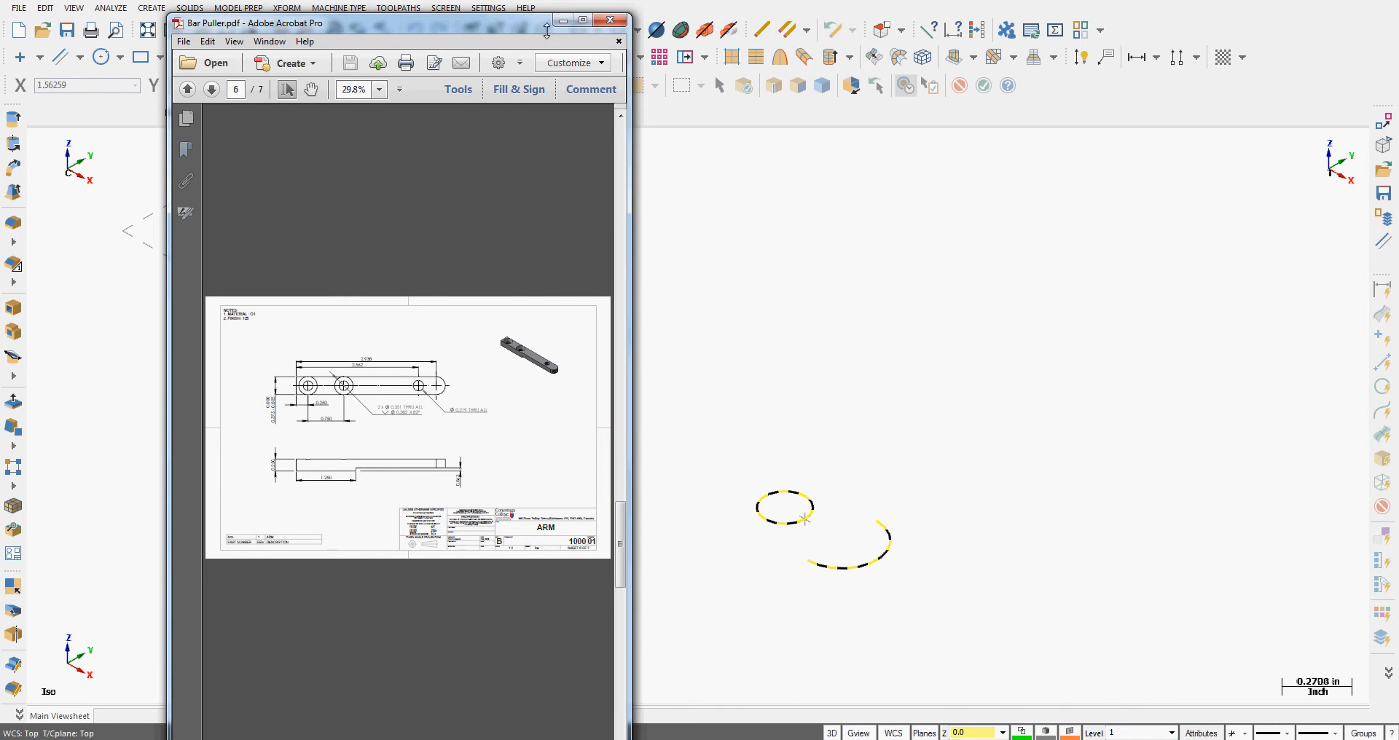
left_click(583, 20)
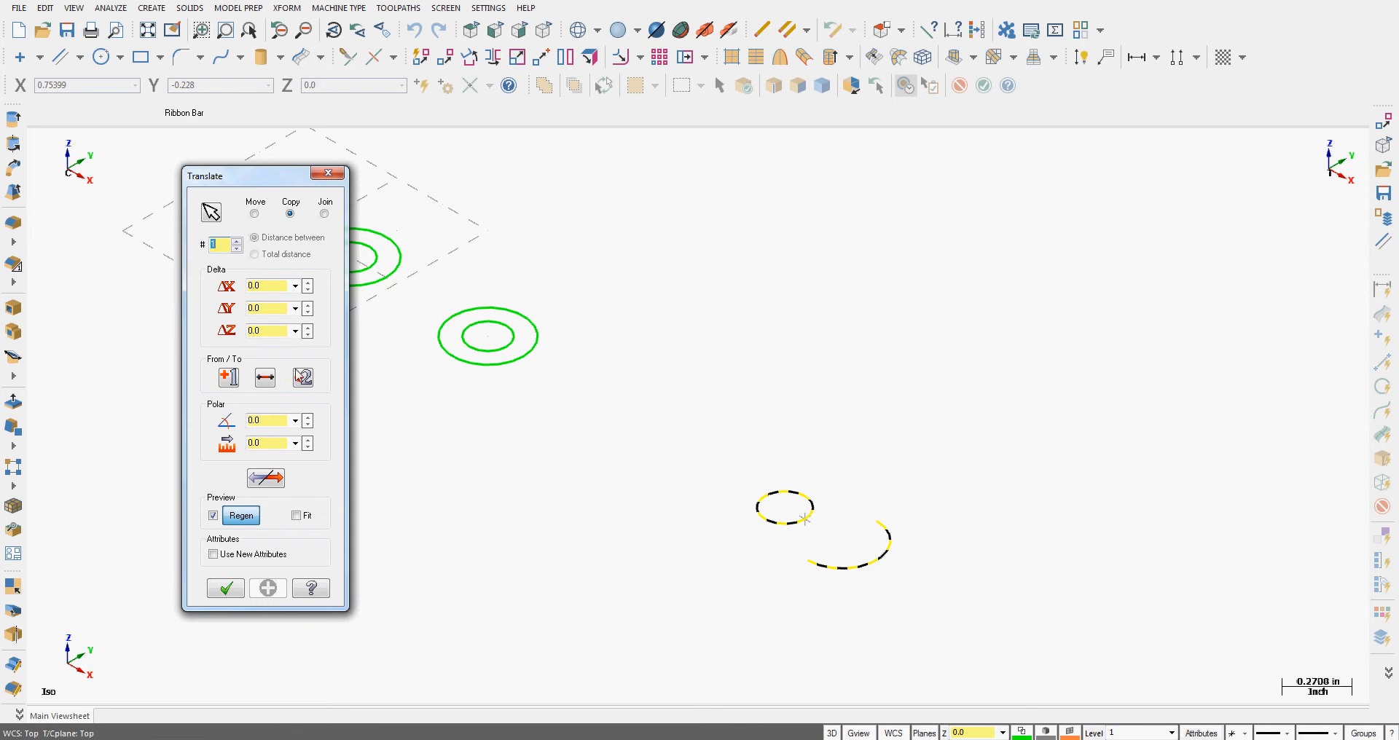
left_click(276, 333)
key("BackSpace")
key("Return")
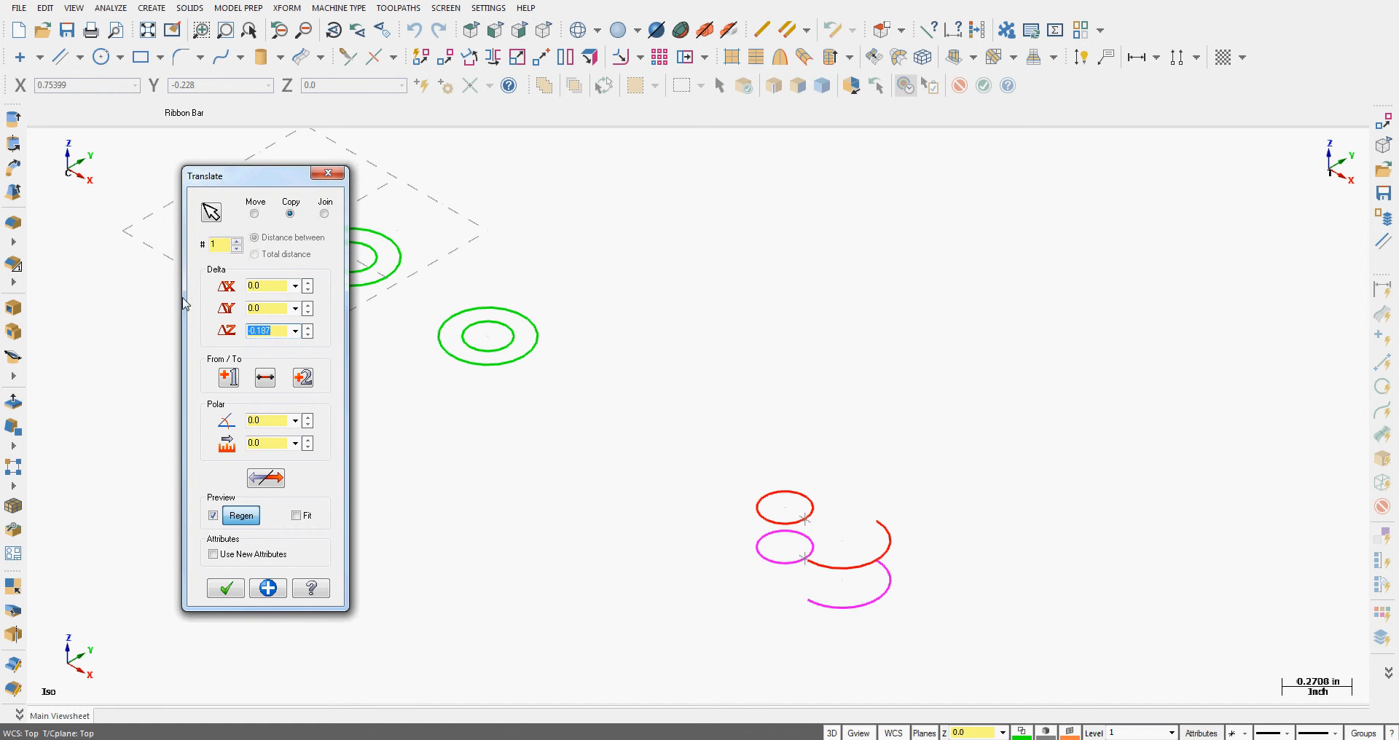
left_click(325, 215)
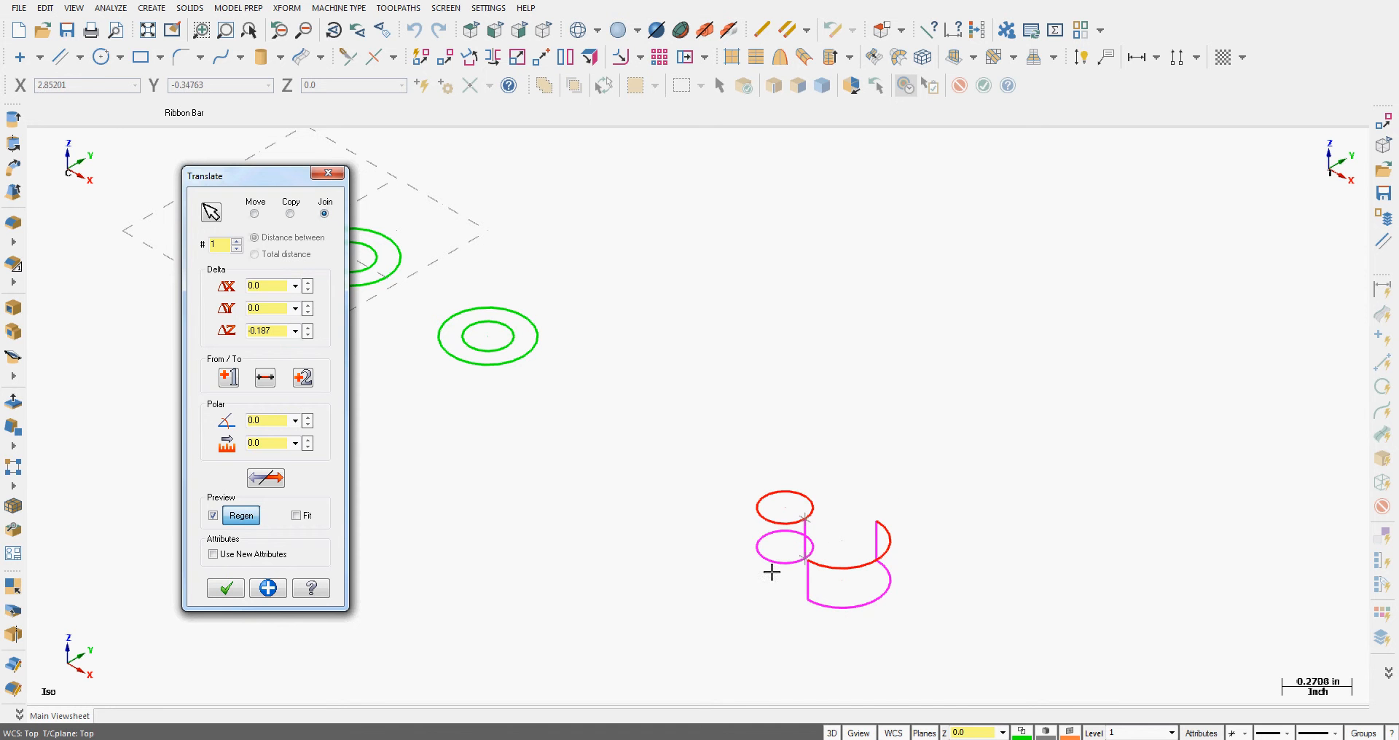
left_click(226, 588)
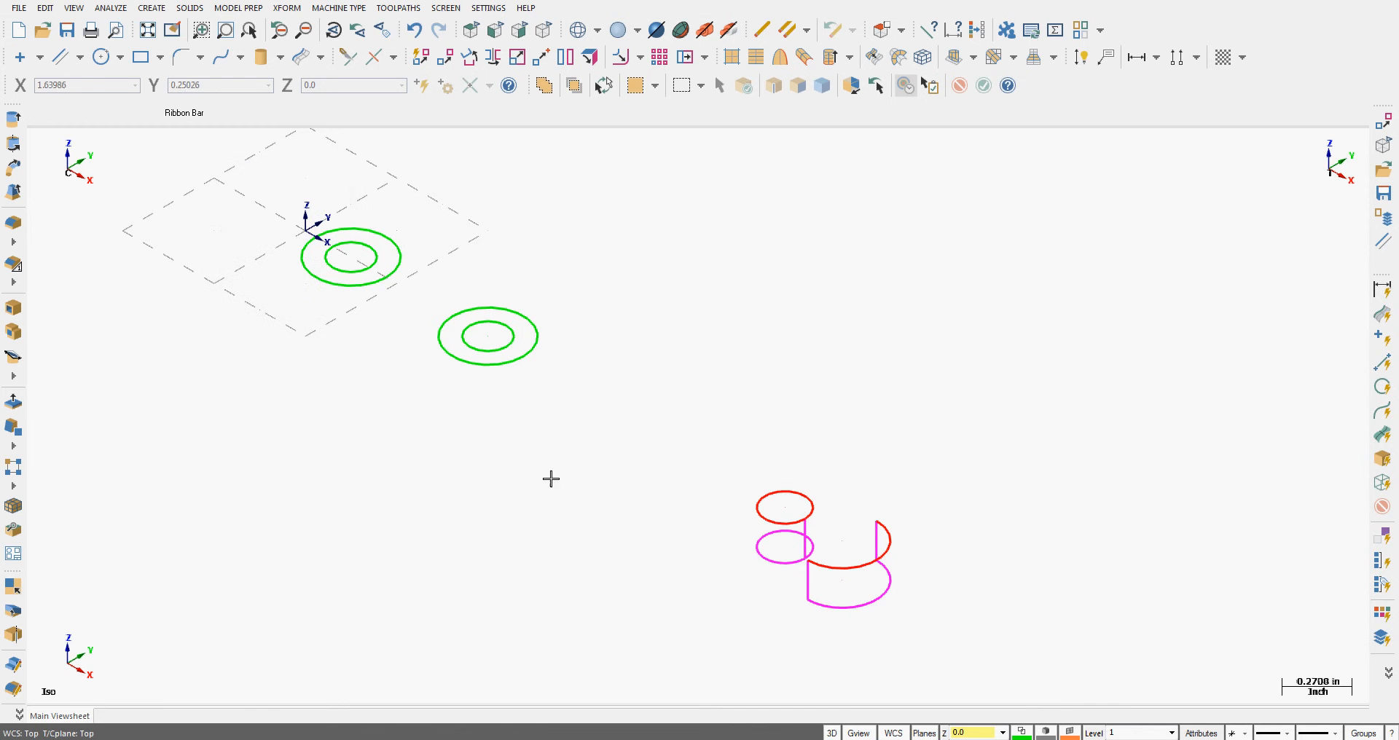
left_click(978, 29)
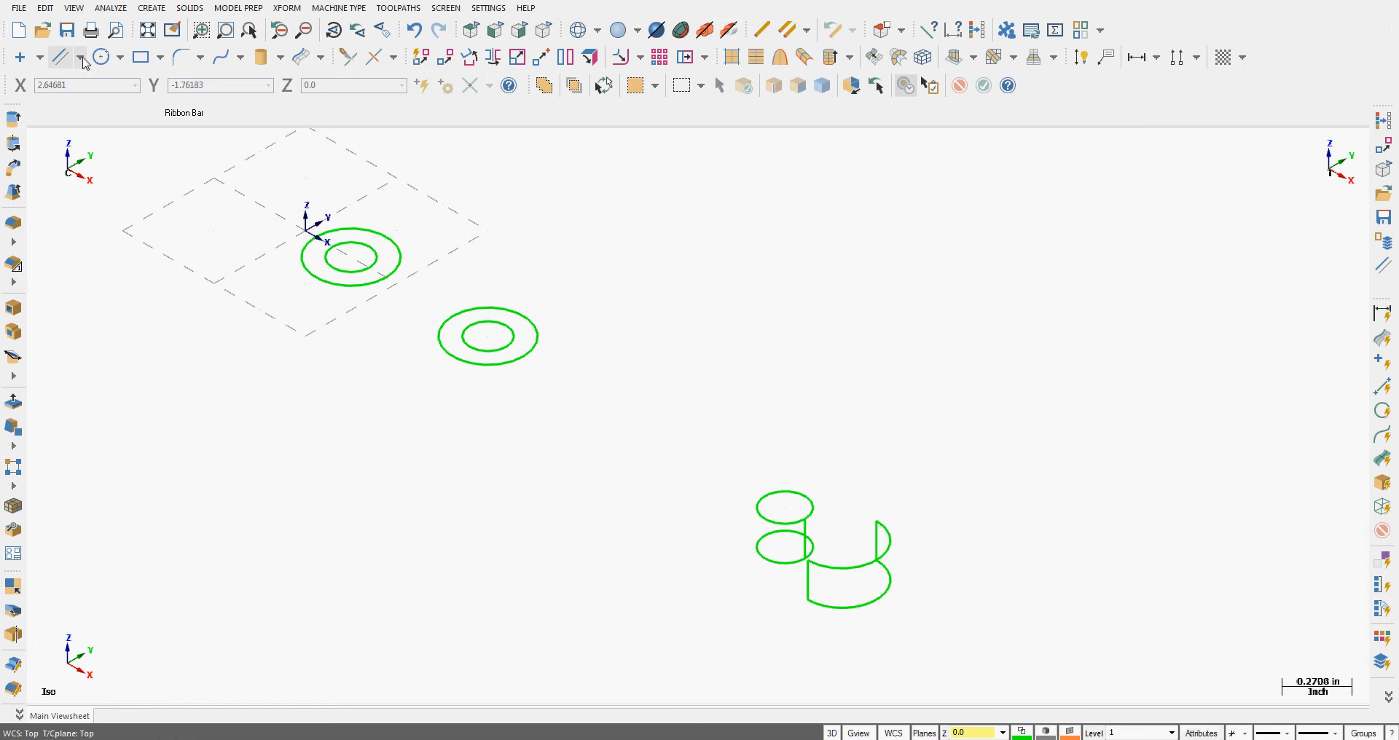
Step: Draw a line about 1.24 in long at 180° from the front endpoint of the lower end arc
left_click(81, 59)
left_click(102, 75)
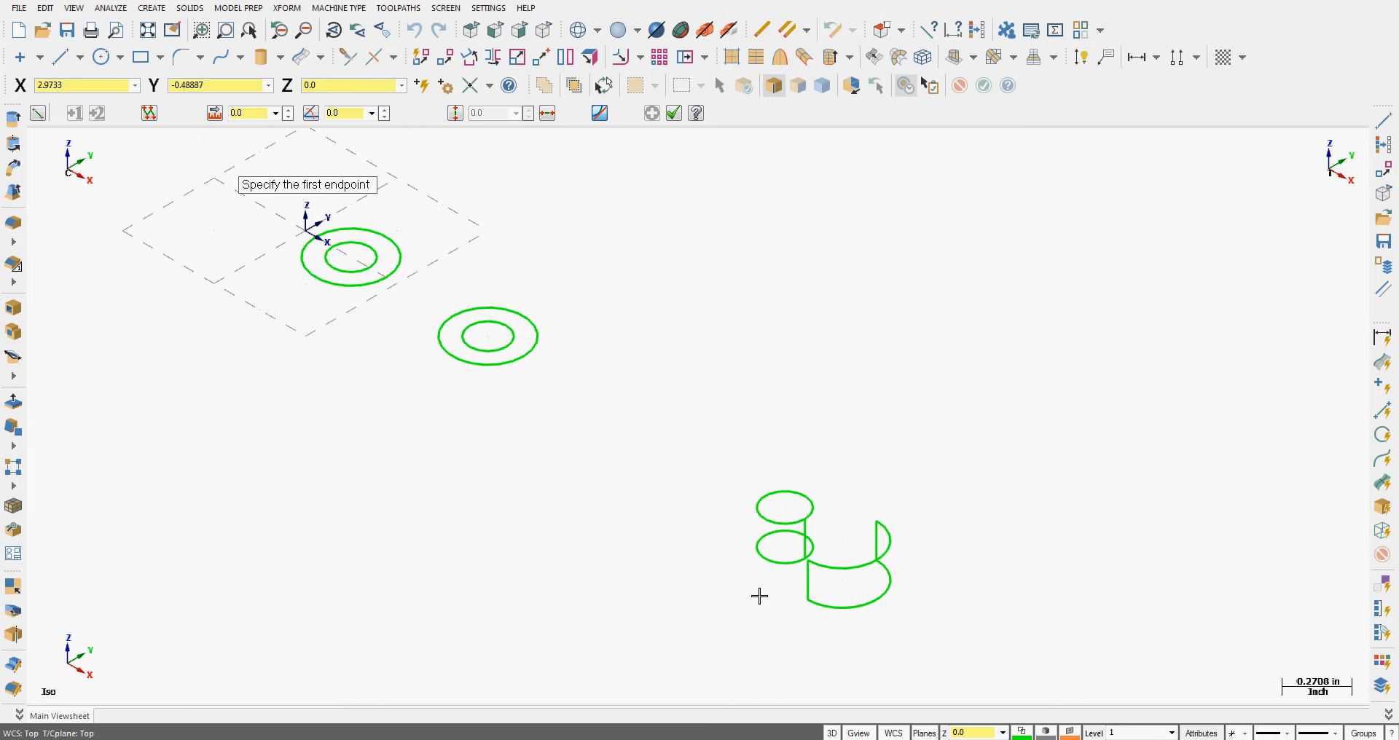
left_click(806, 600)
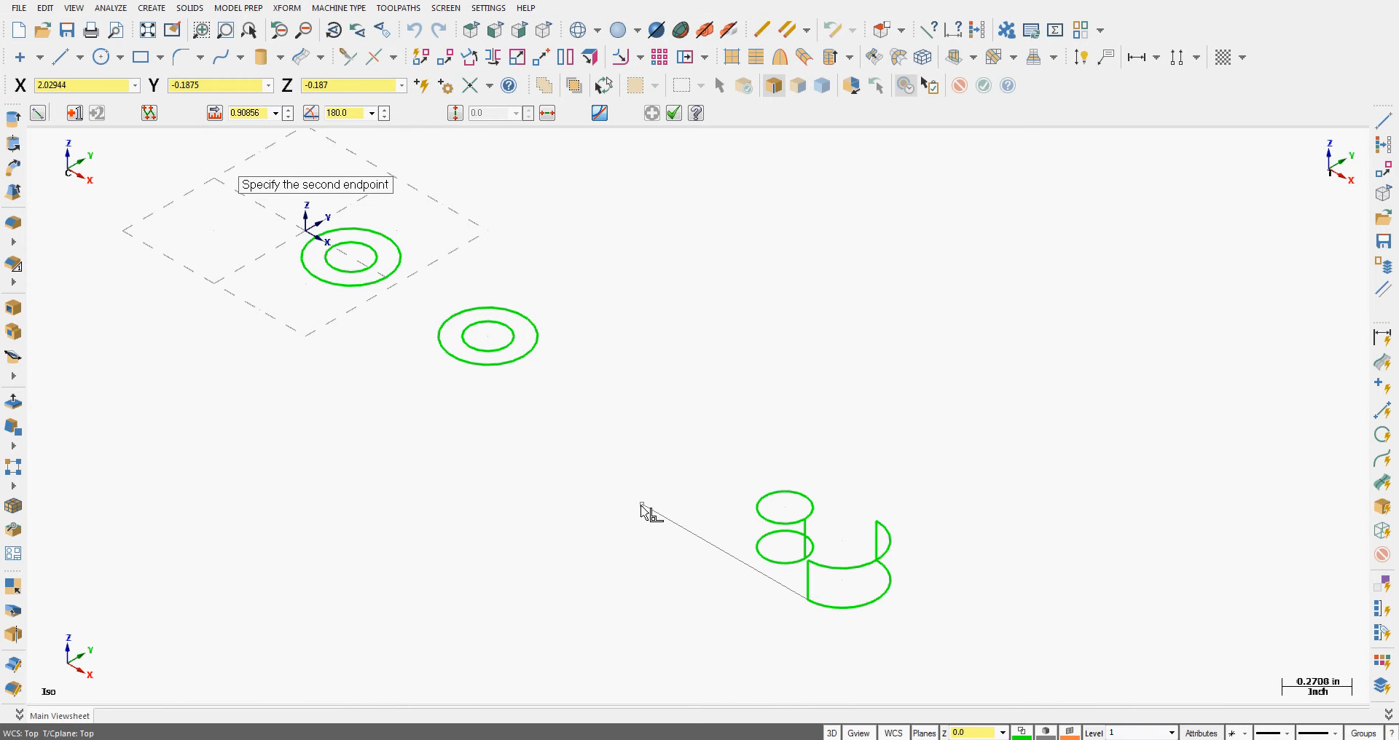
left_click(580, 470)
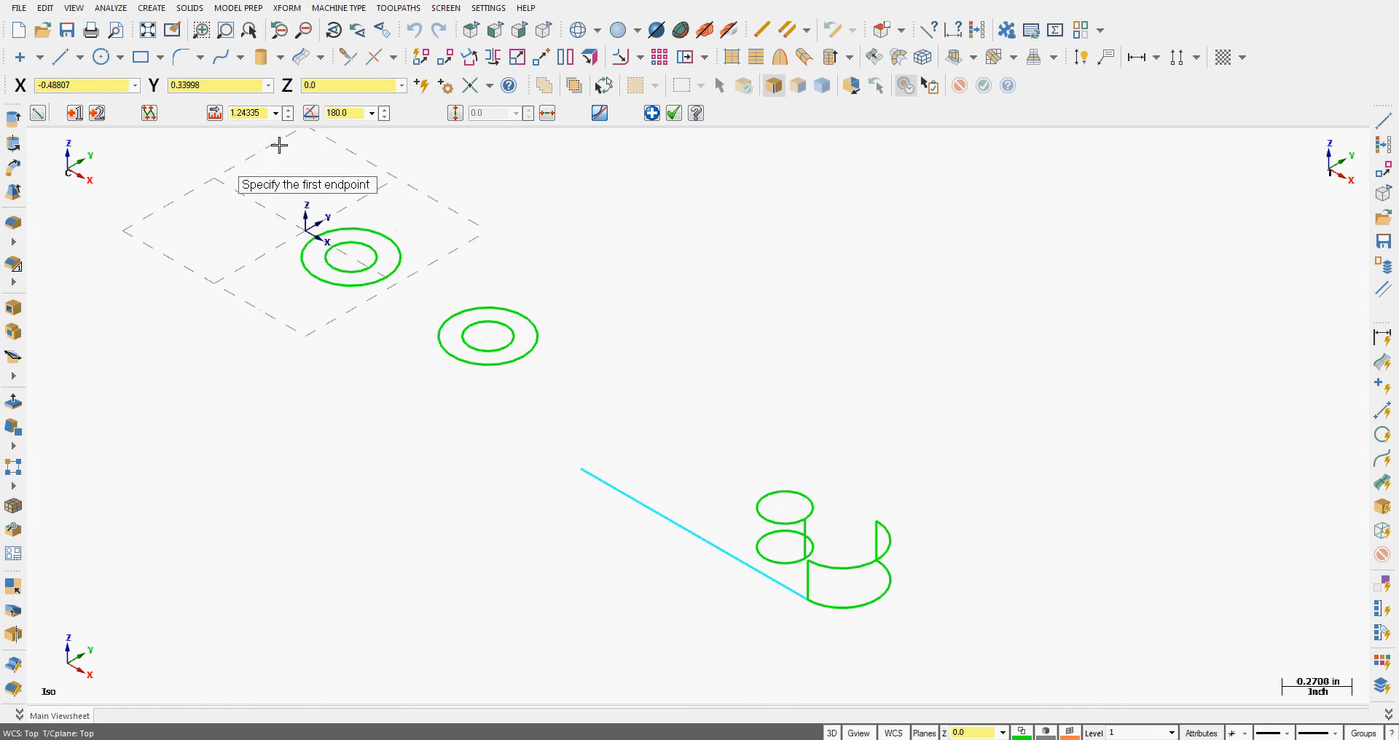
Step: Set the new line's length to 2.813 and check it in the front and isometric views
double_click(263, 113)
left_click(266, 113)
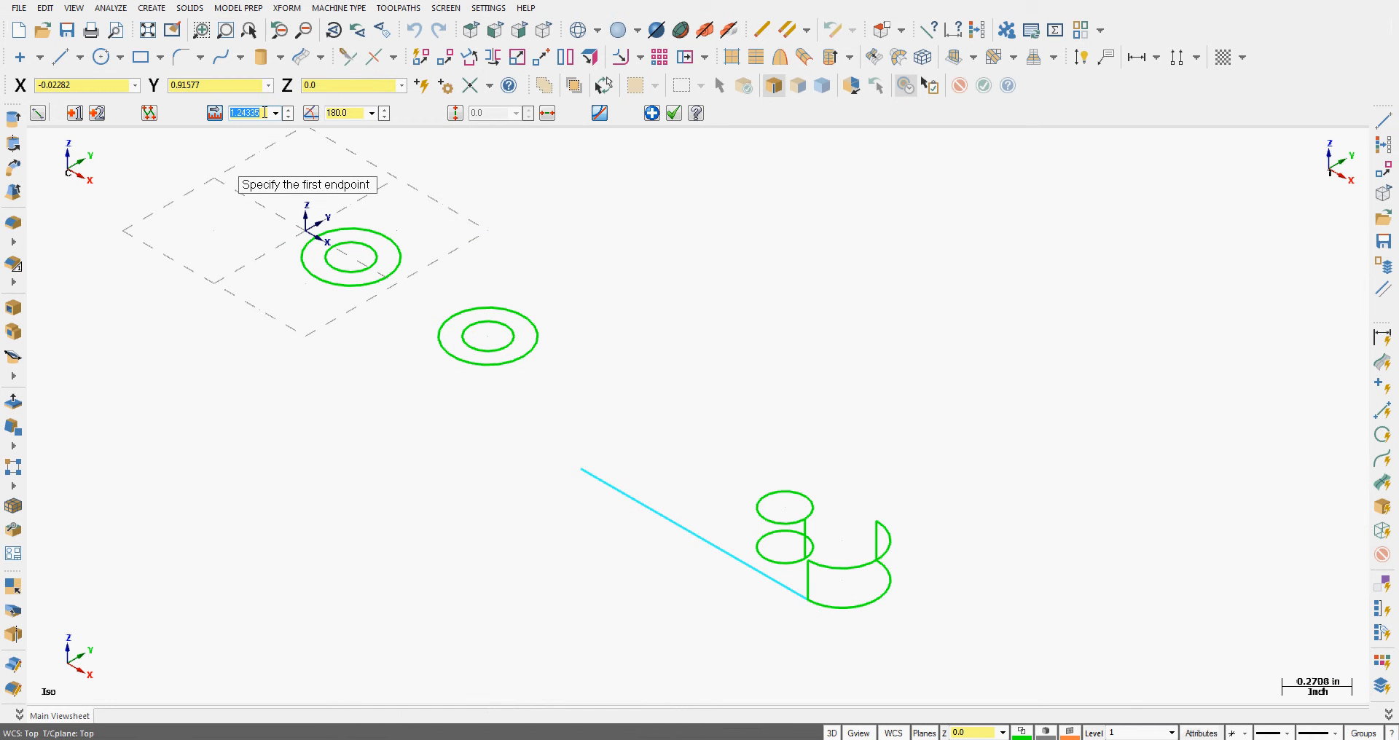
type("2.813")
key("Return")
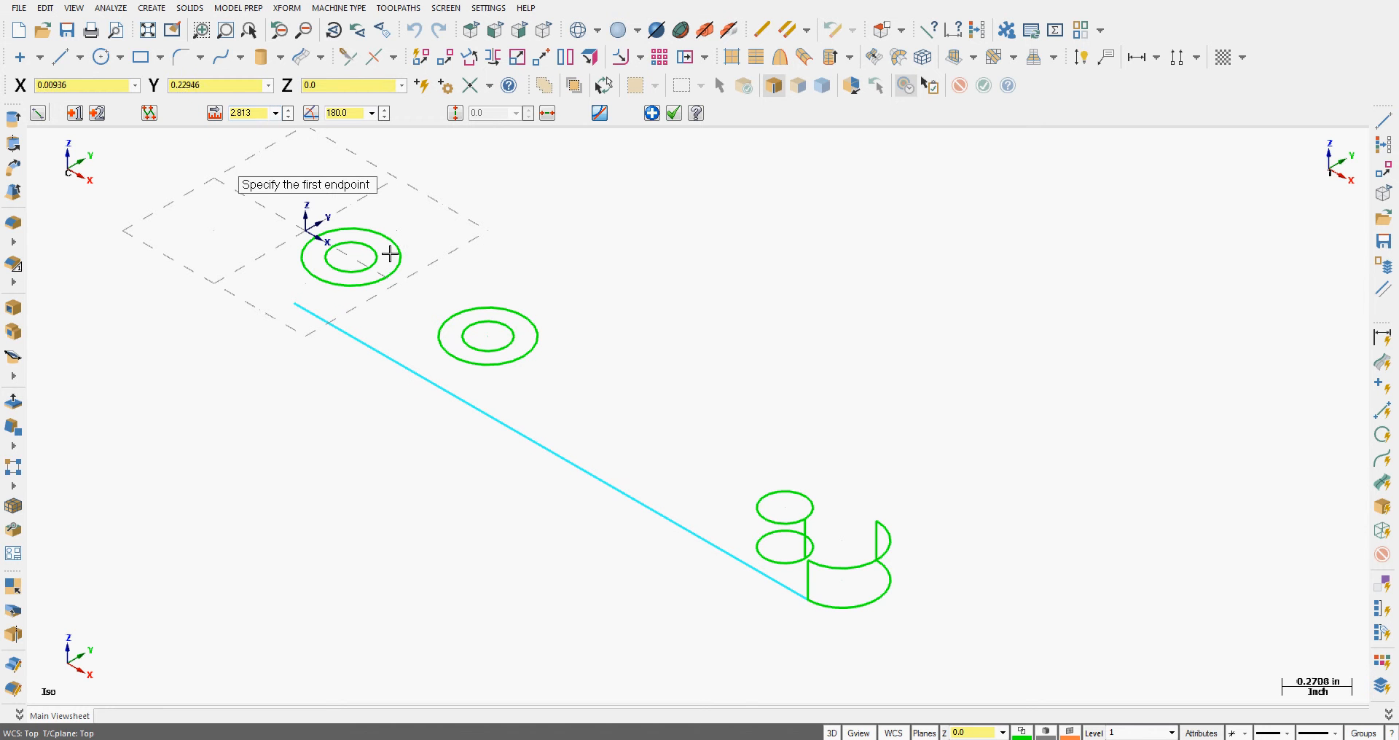
left_click(495, 32)
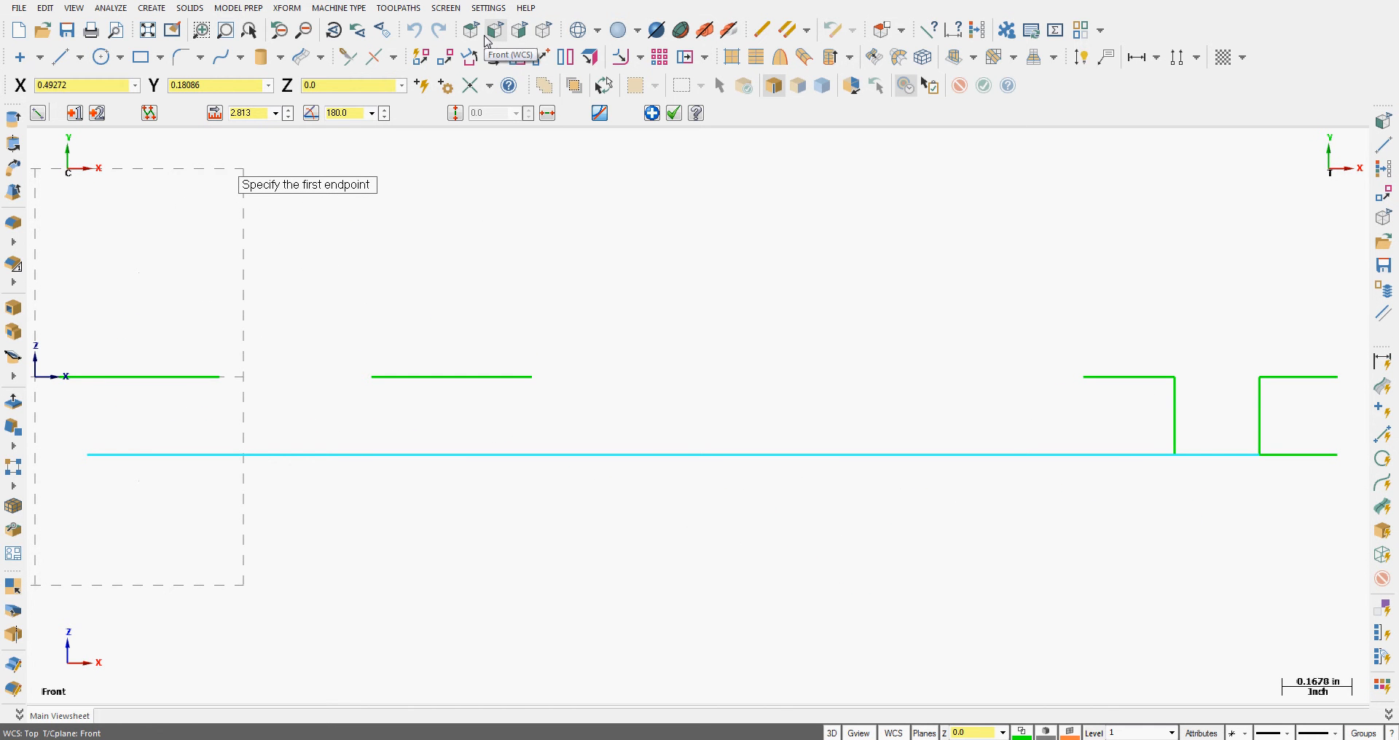
left_click(544, 29)
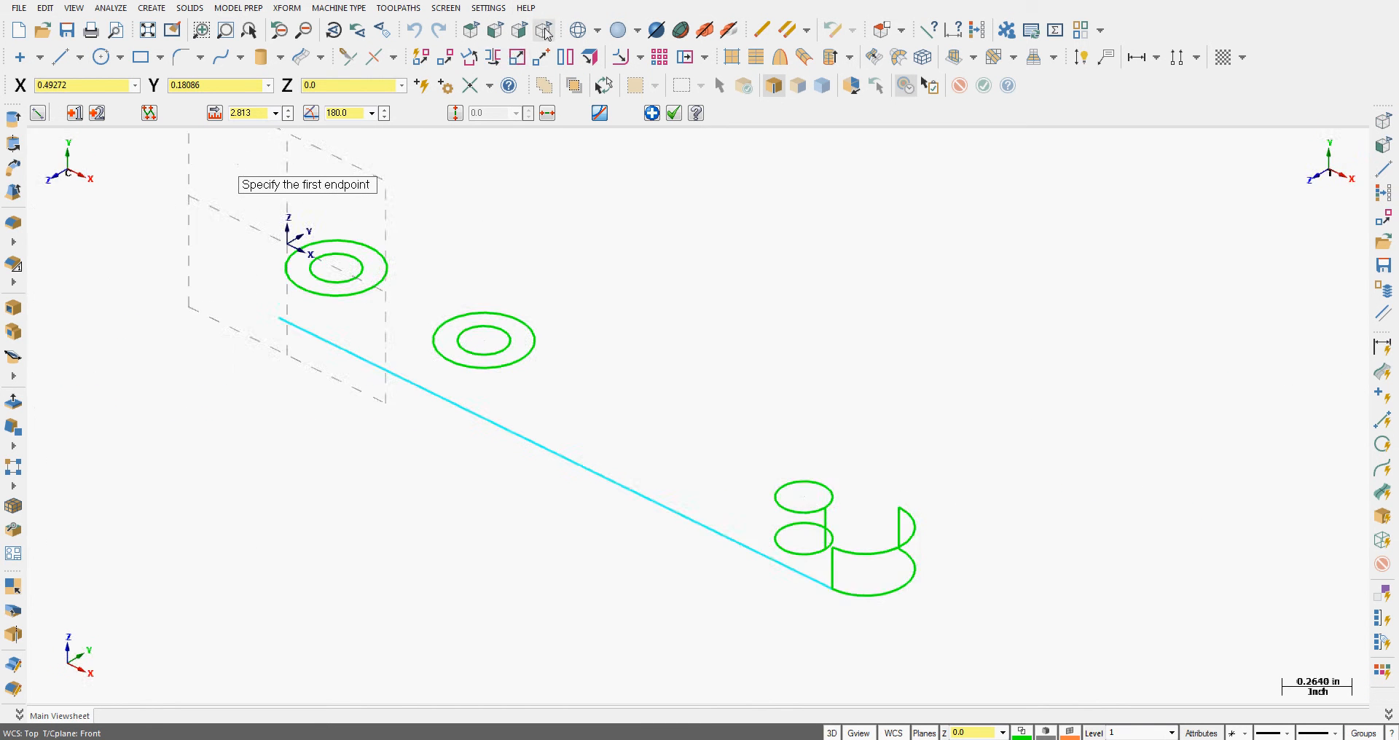
Step: Consult the arm drawing and set the line's length to 2.938-1.25
left_click(260, 113)
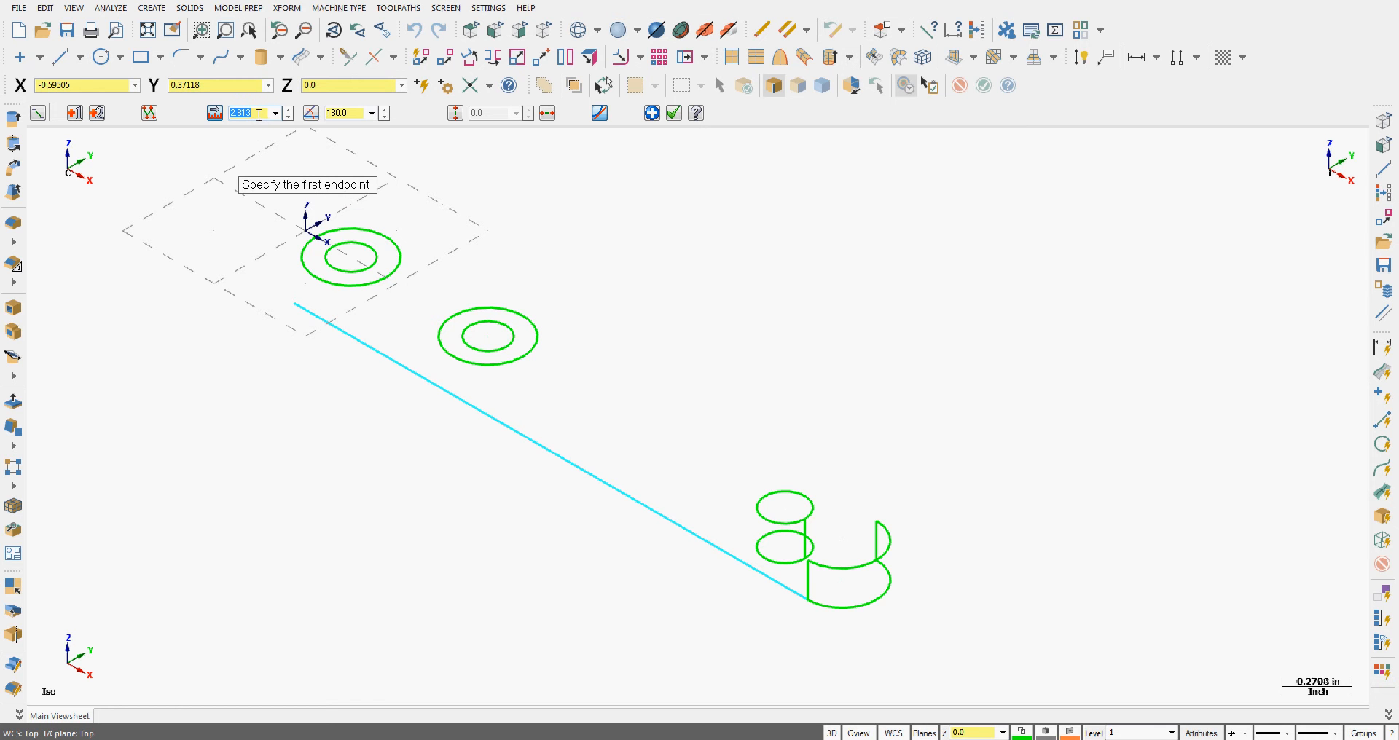
type("2")
key("alt+Tab")
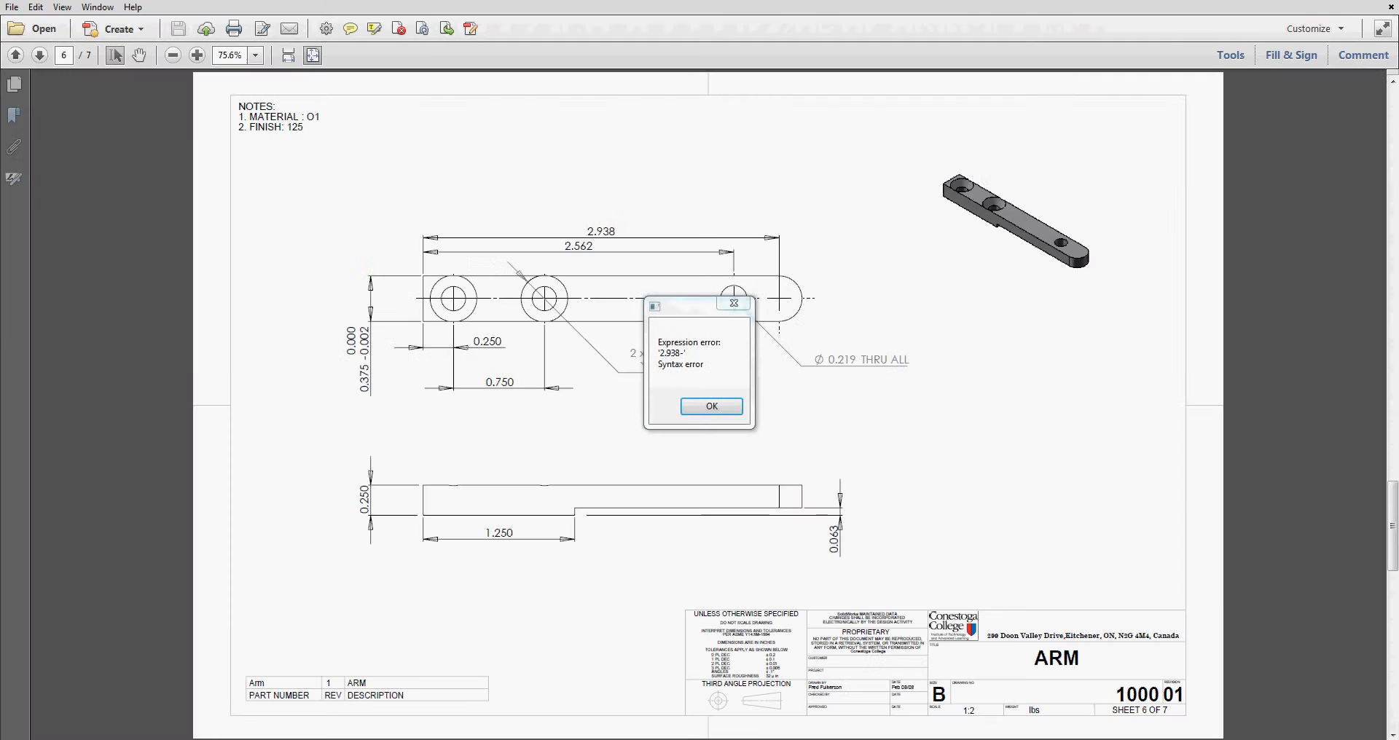
left_click(714, 409)
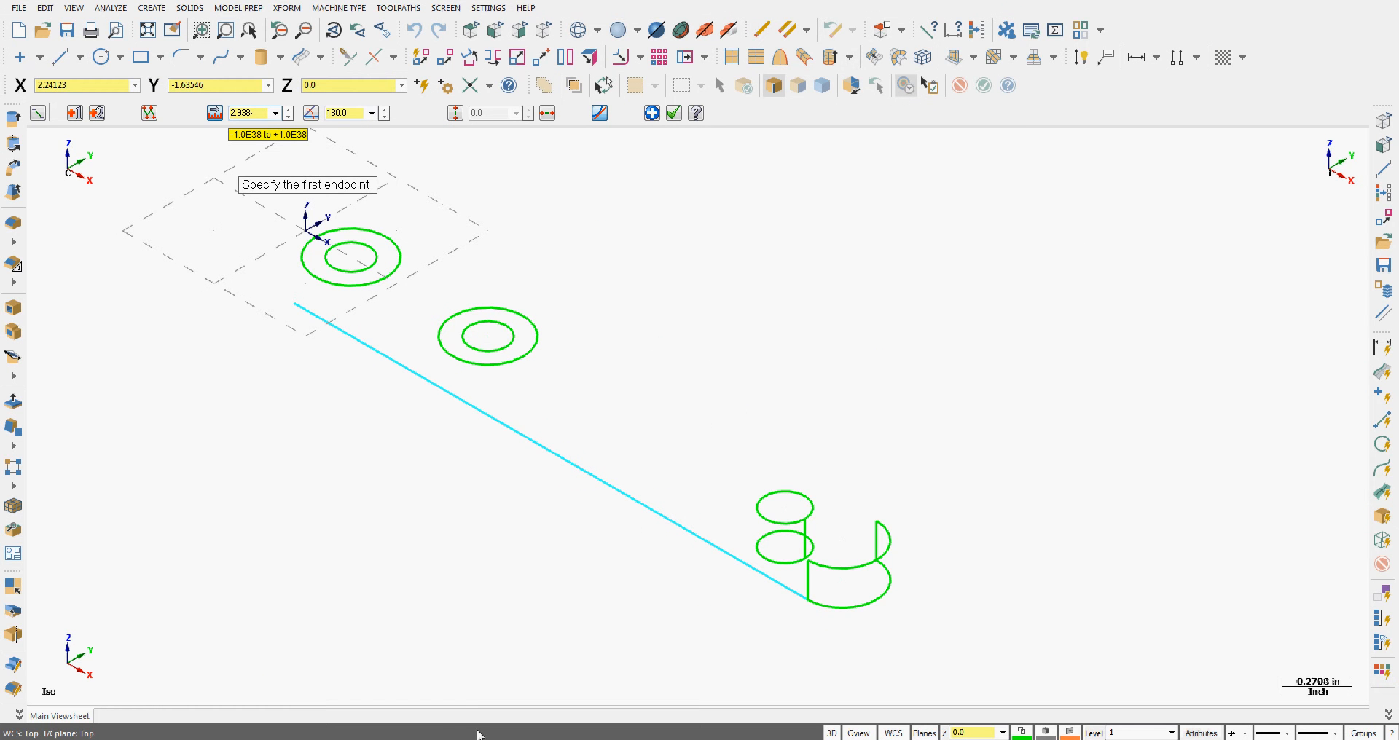
left_click(258, 113)
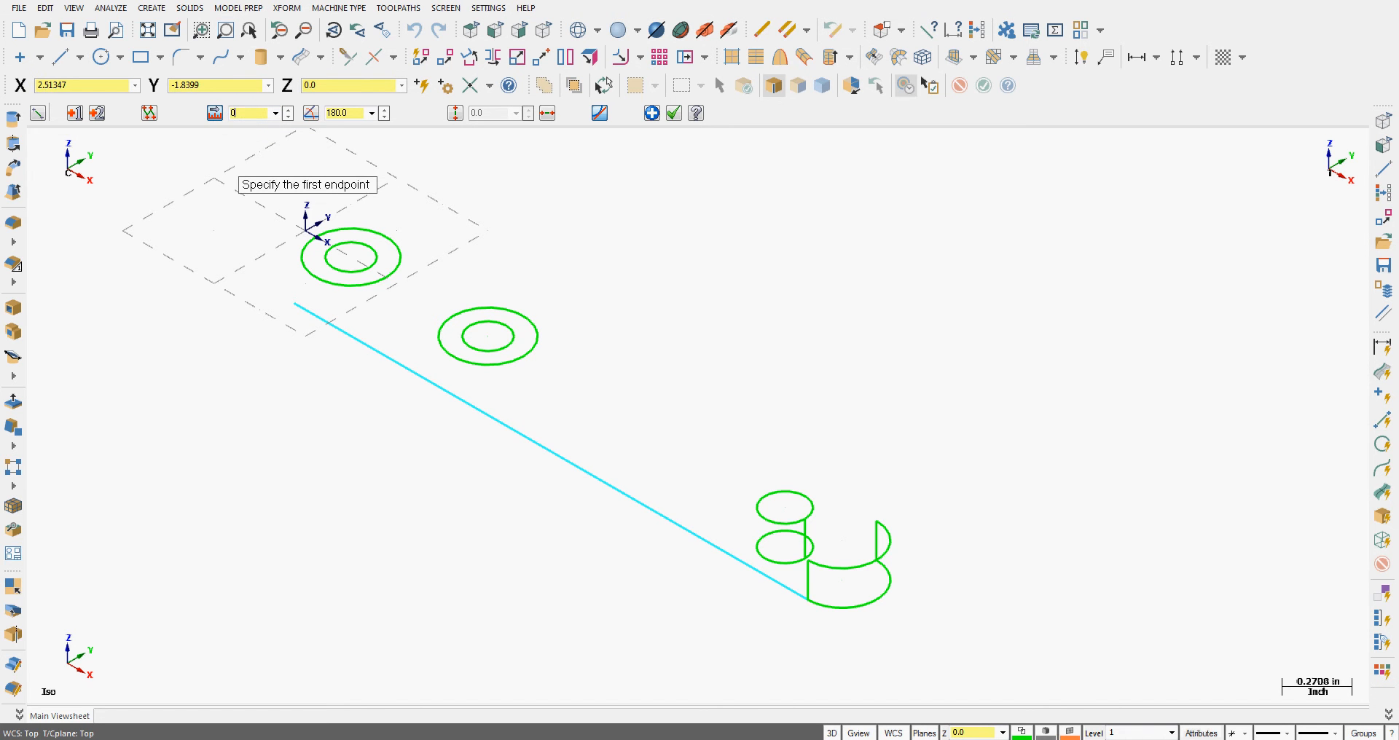
key("alt+Tab")
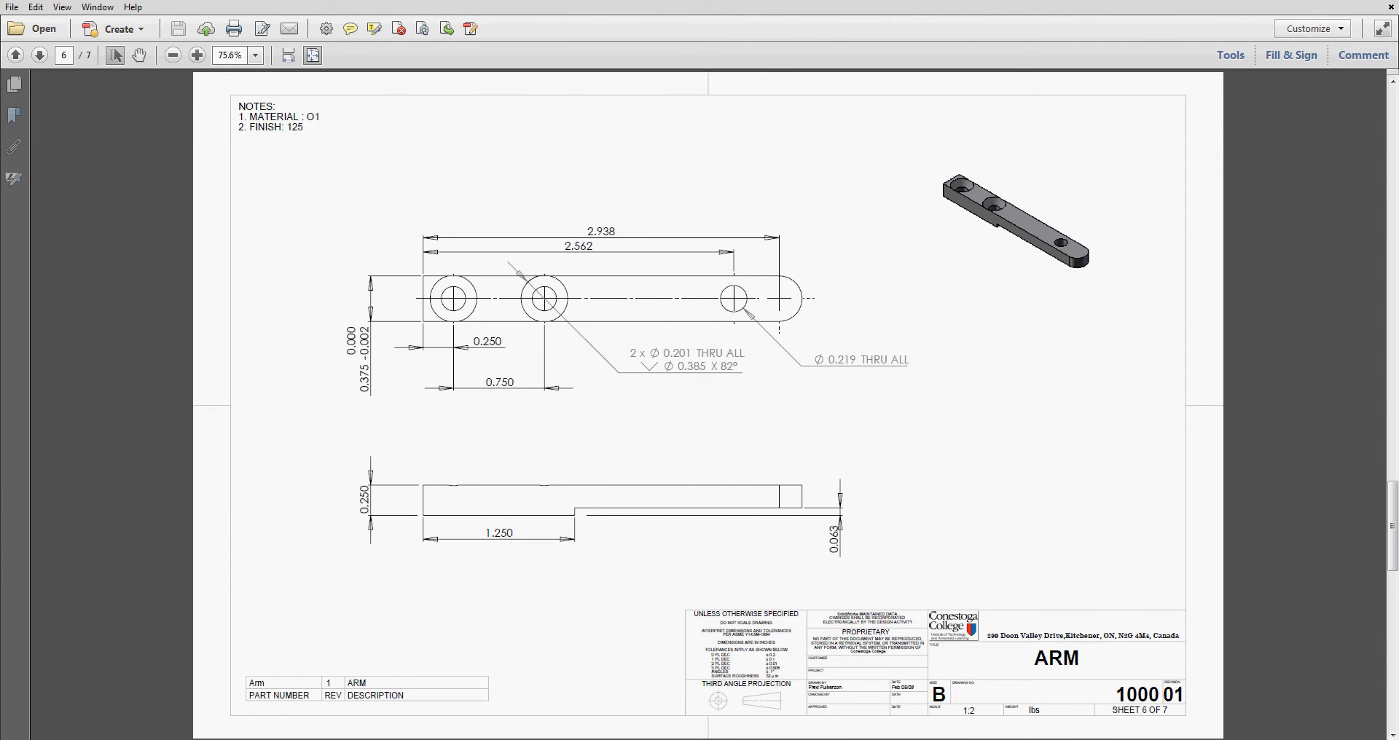
key("alt+Tab")
left_click(255, 113)
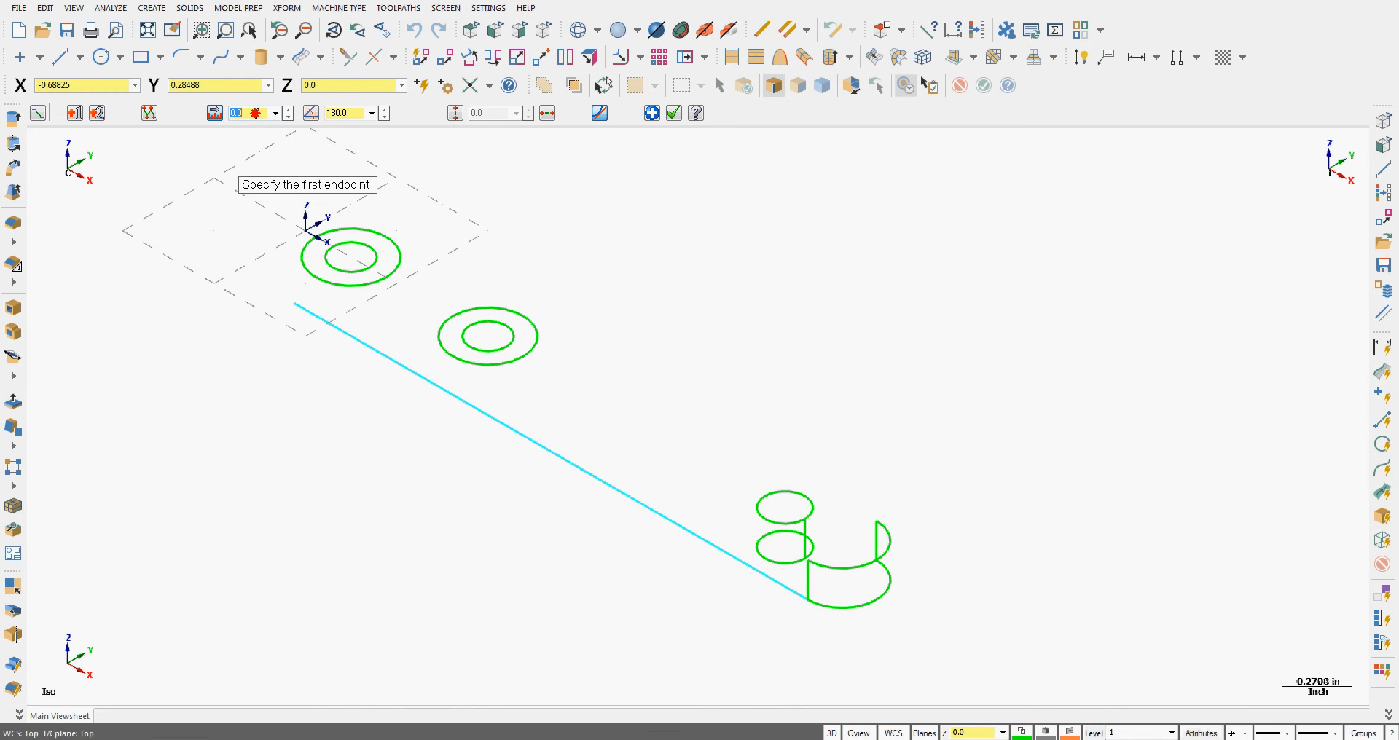
type("2.938-1.25")
key("Return")
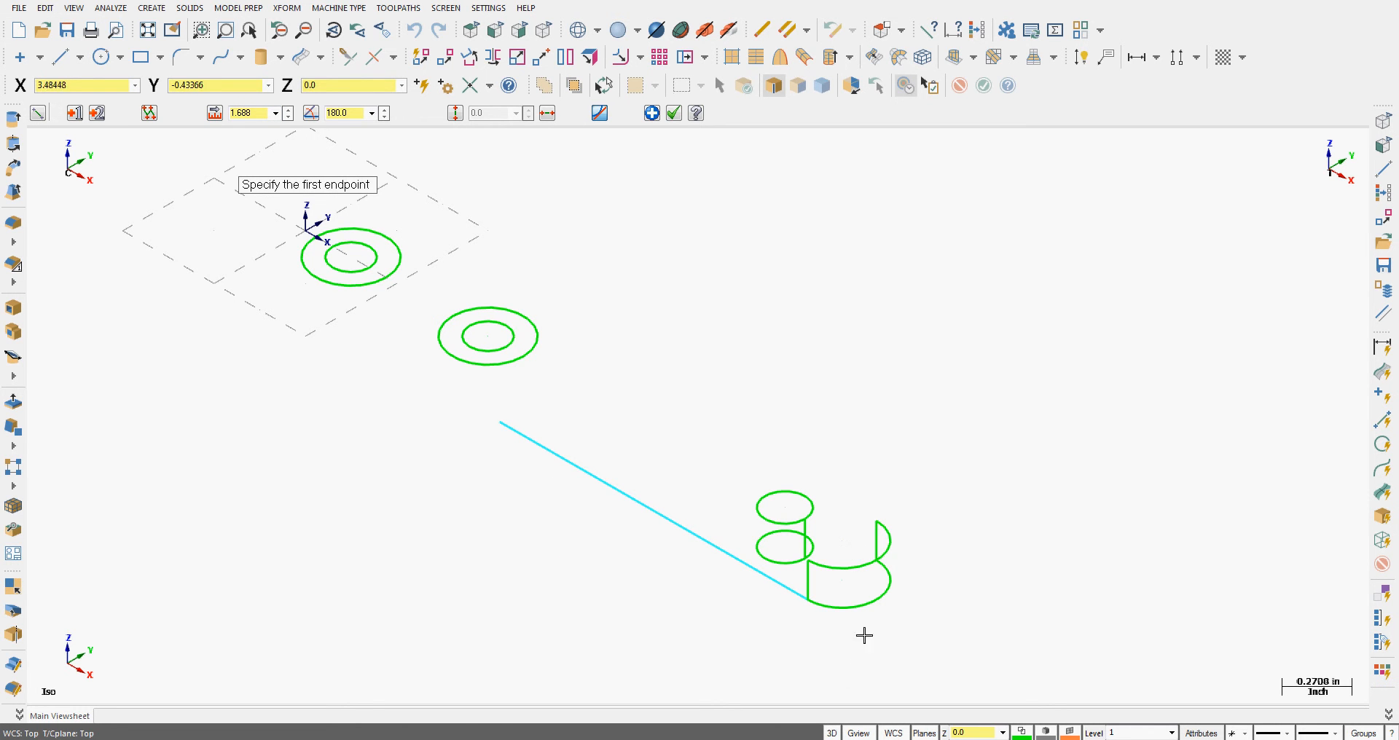
Step: In 2D construction mode, draw a line about 1.38 in long from the end arc's rear side, taking Z depth -0.187 from the first line's endpoint
left_click(831, 733)
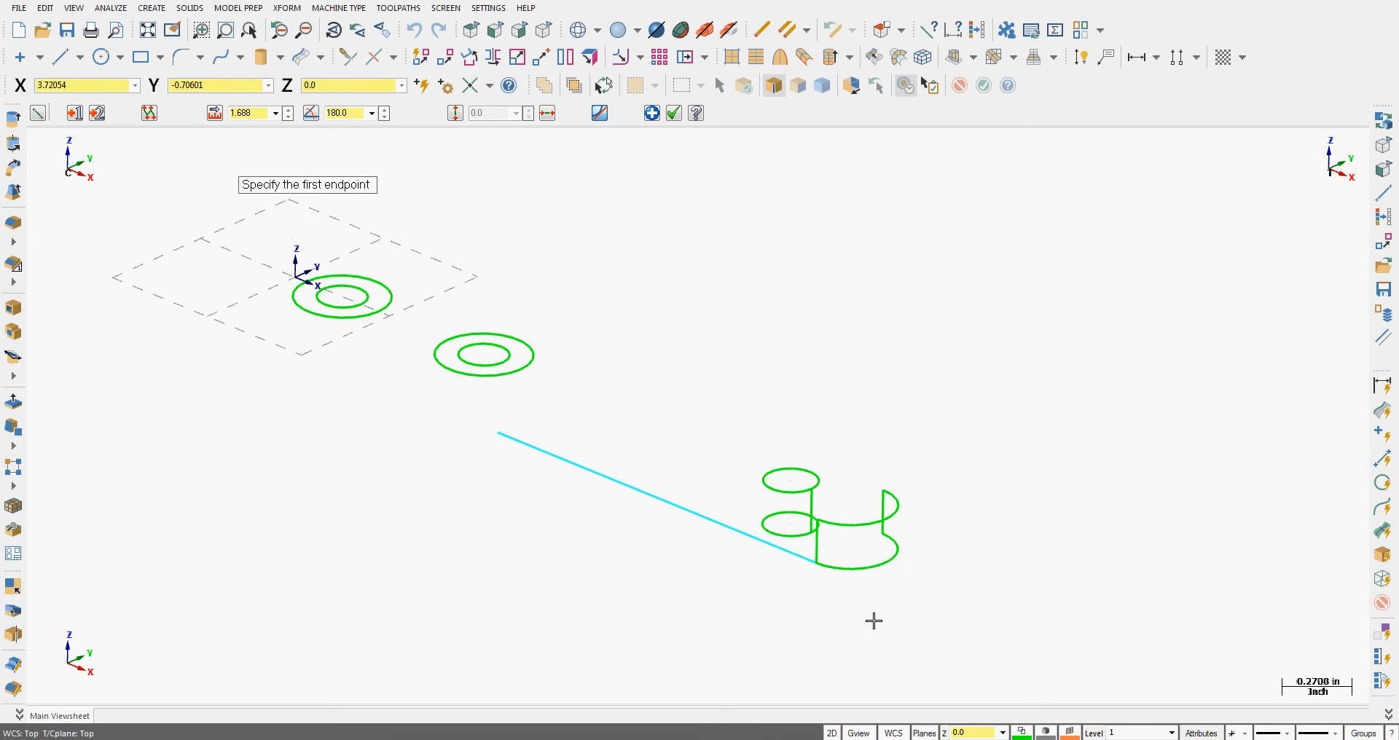
left_click(880, 536)
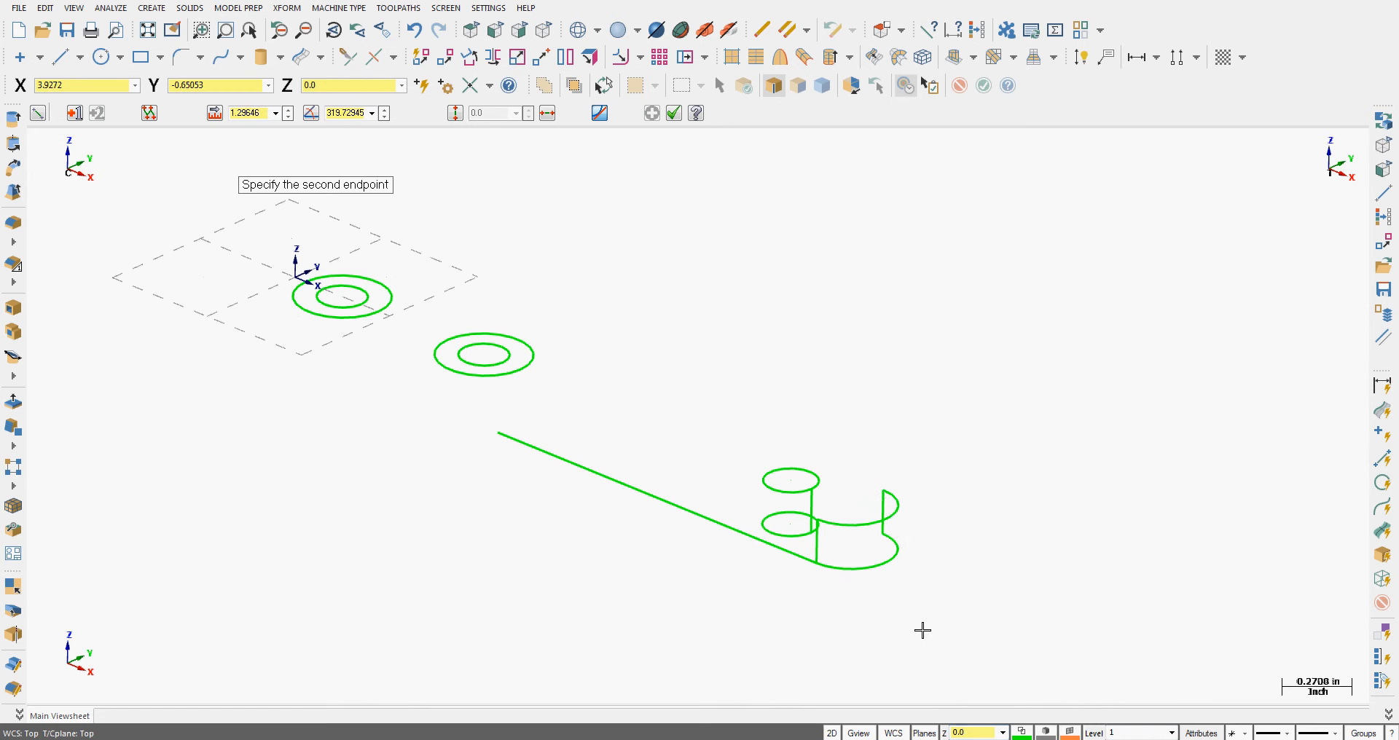
right_click(962, 733)
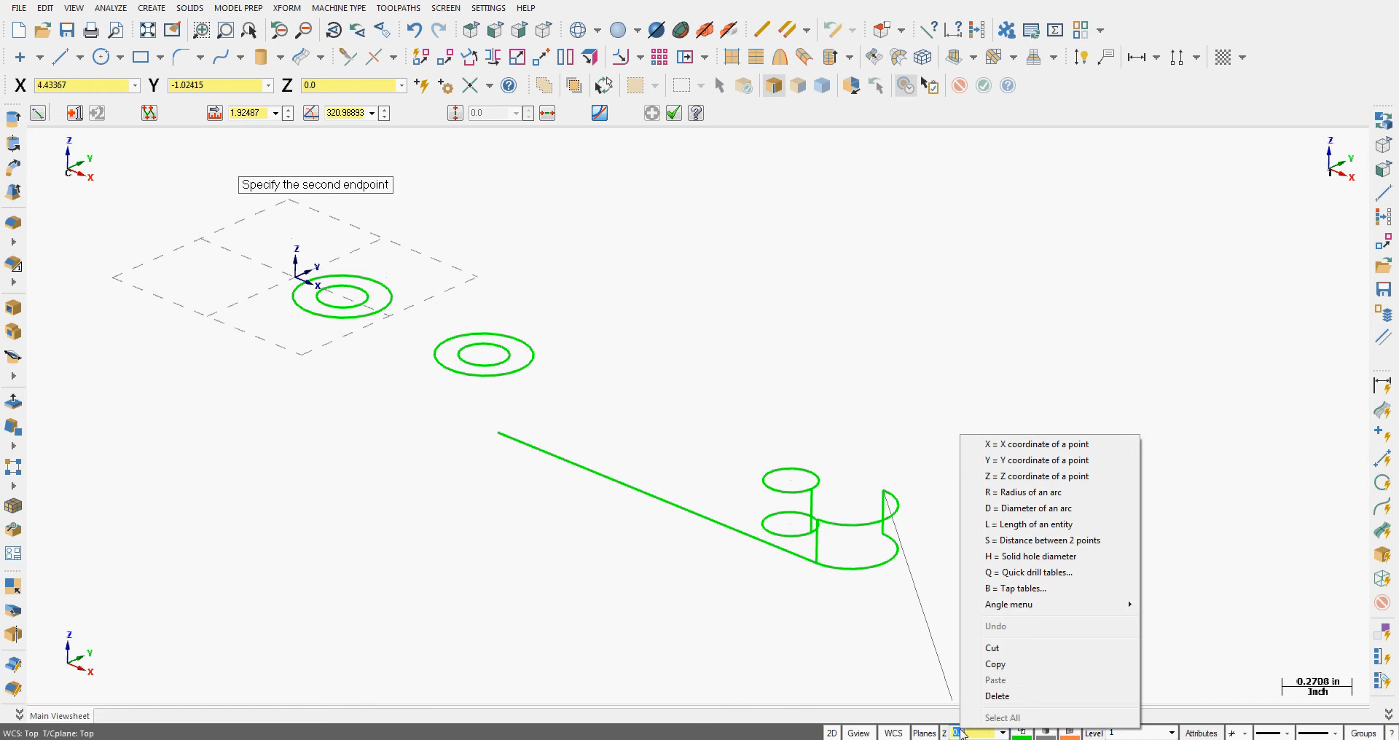
left_click(1025, 477)
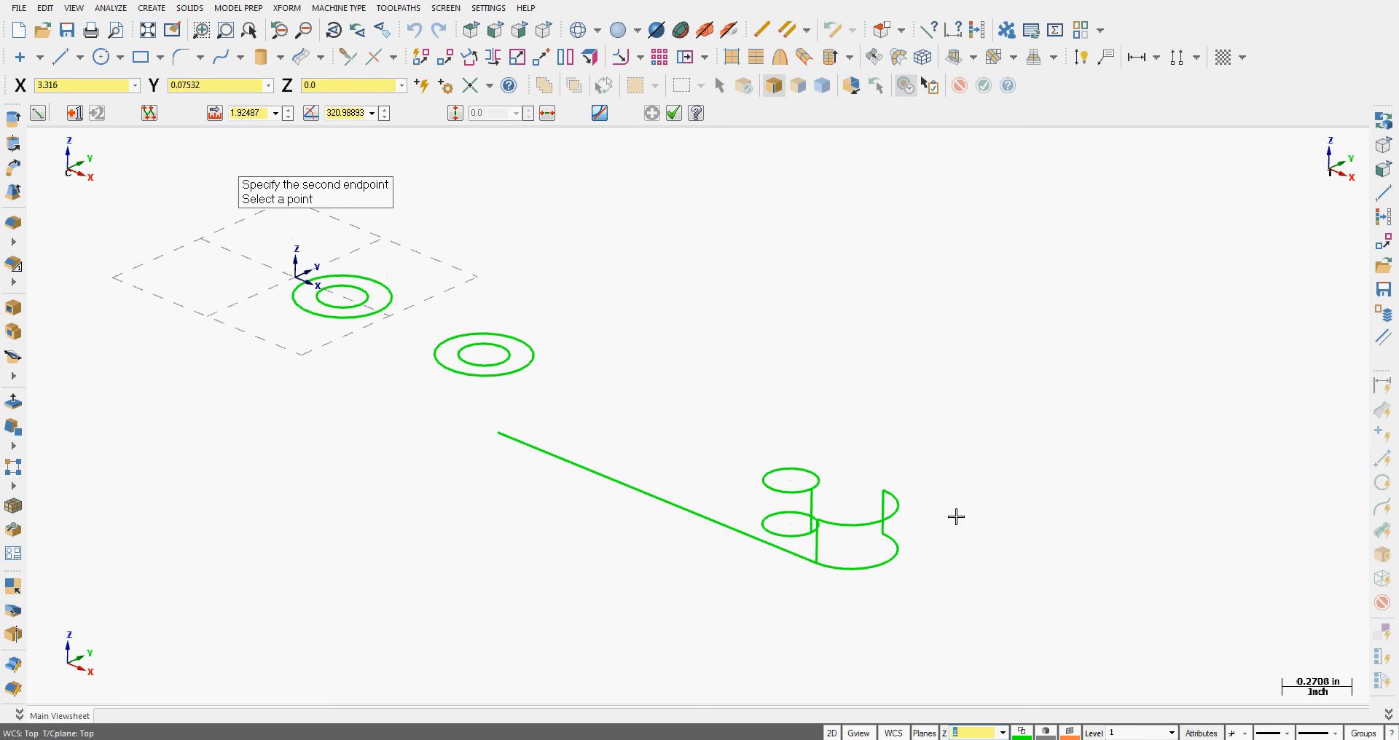
left_click(816, 564)
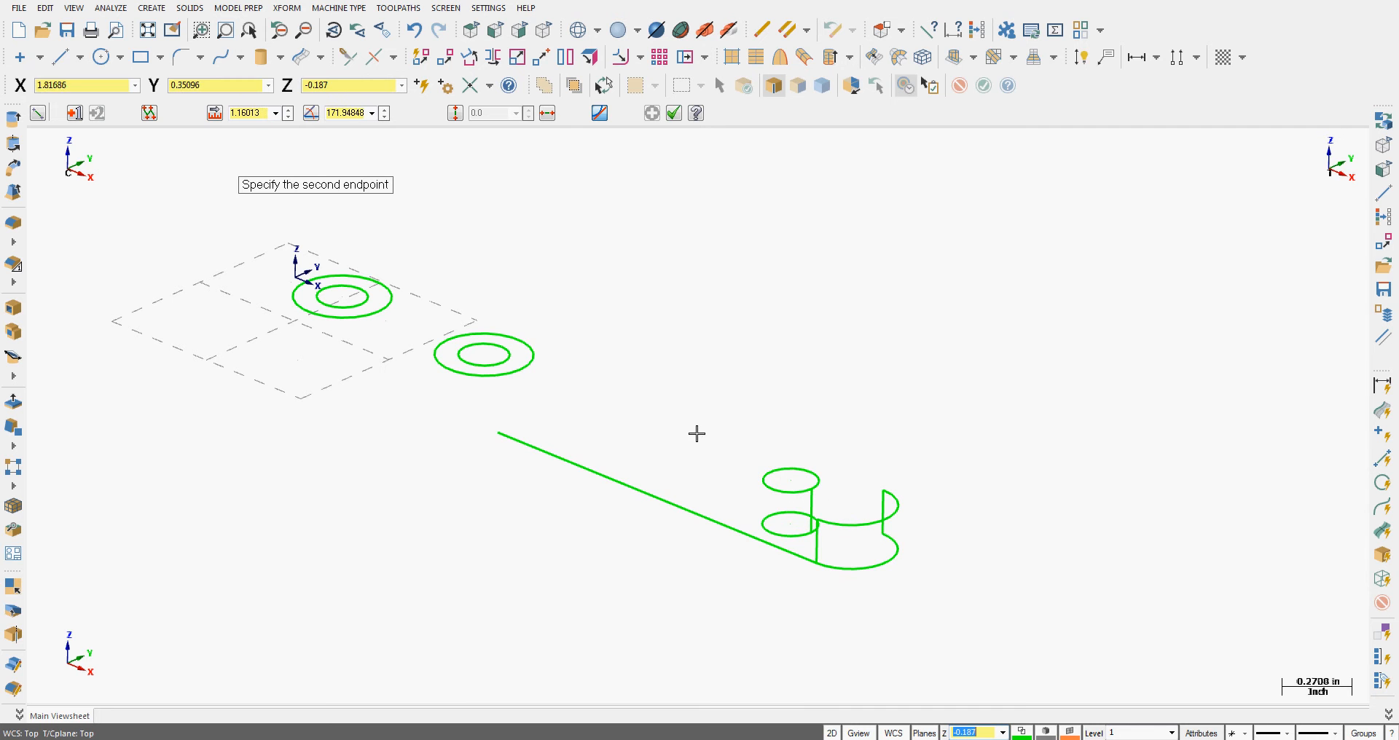
left_click(628, 428)
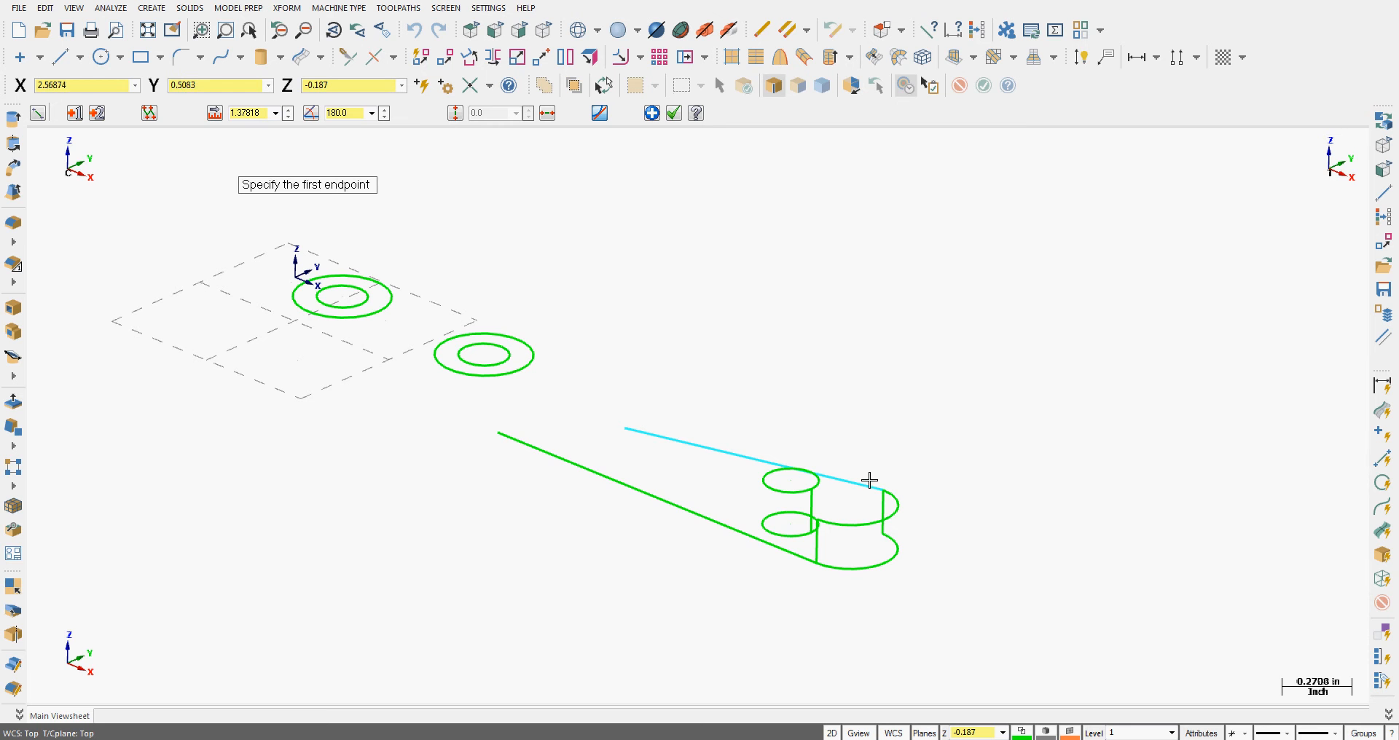
Step: Set the second line's length to 1.688, make it horizontal, and inspect it from different angles
left_click(276, 114)
left_click(252, 127)
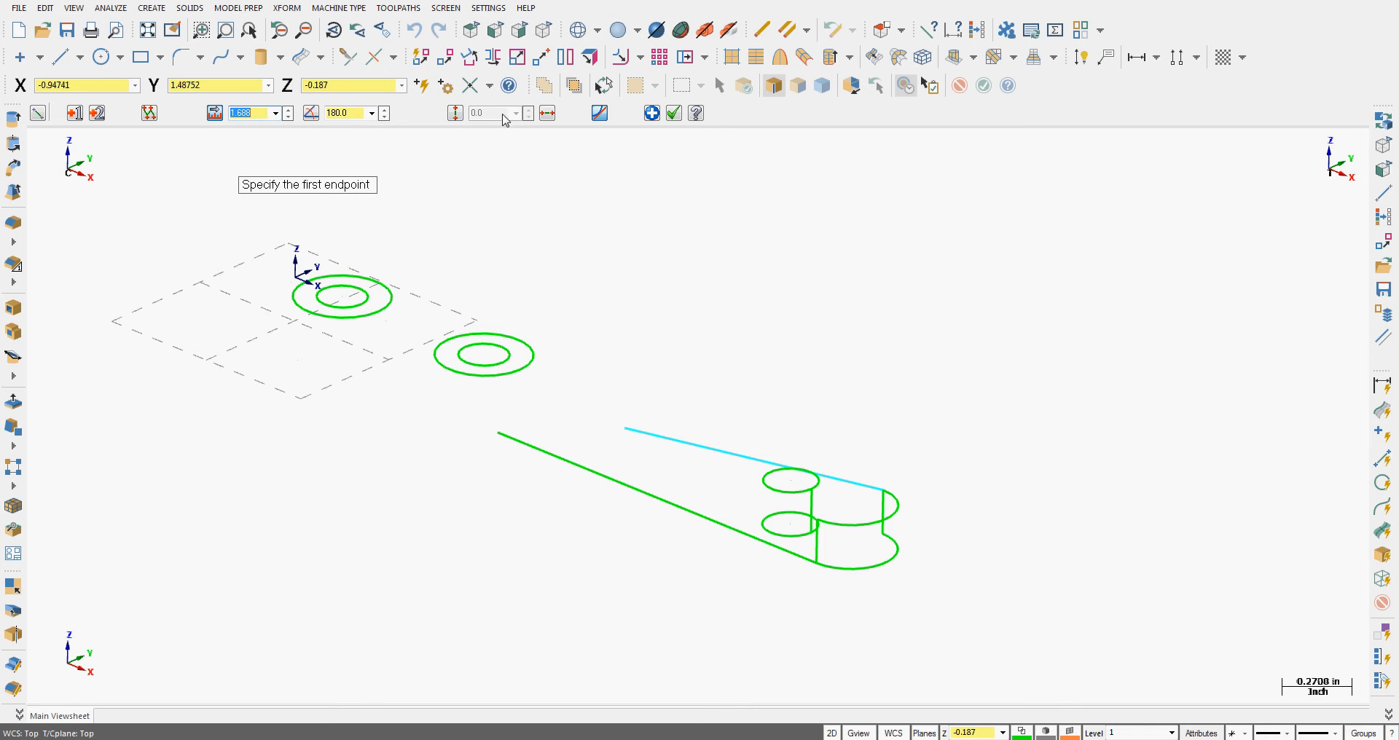
left_click(548, 116)
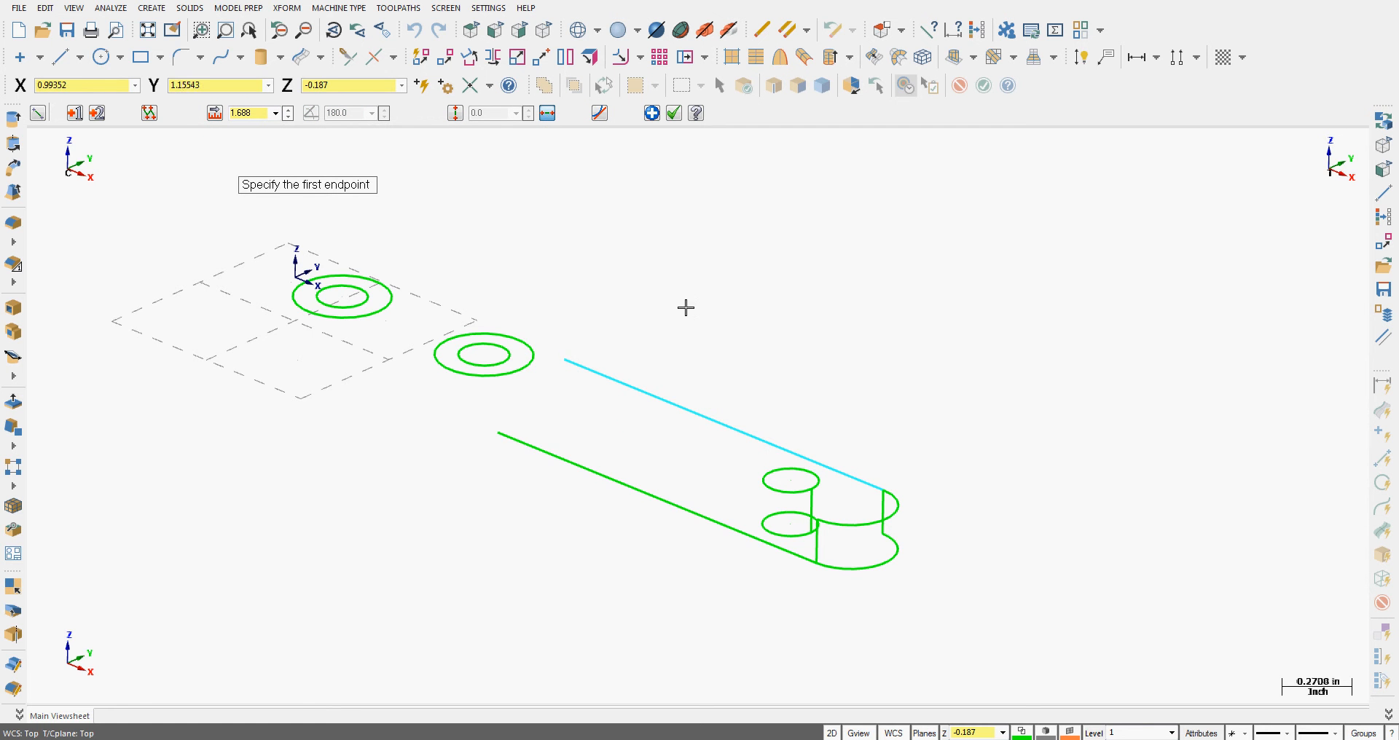
middle_click_drag(684, 306, 699, 331)
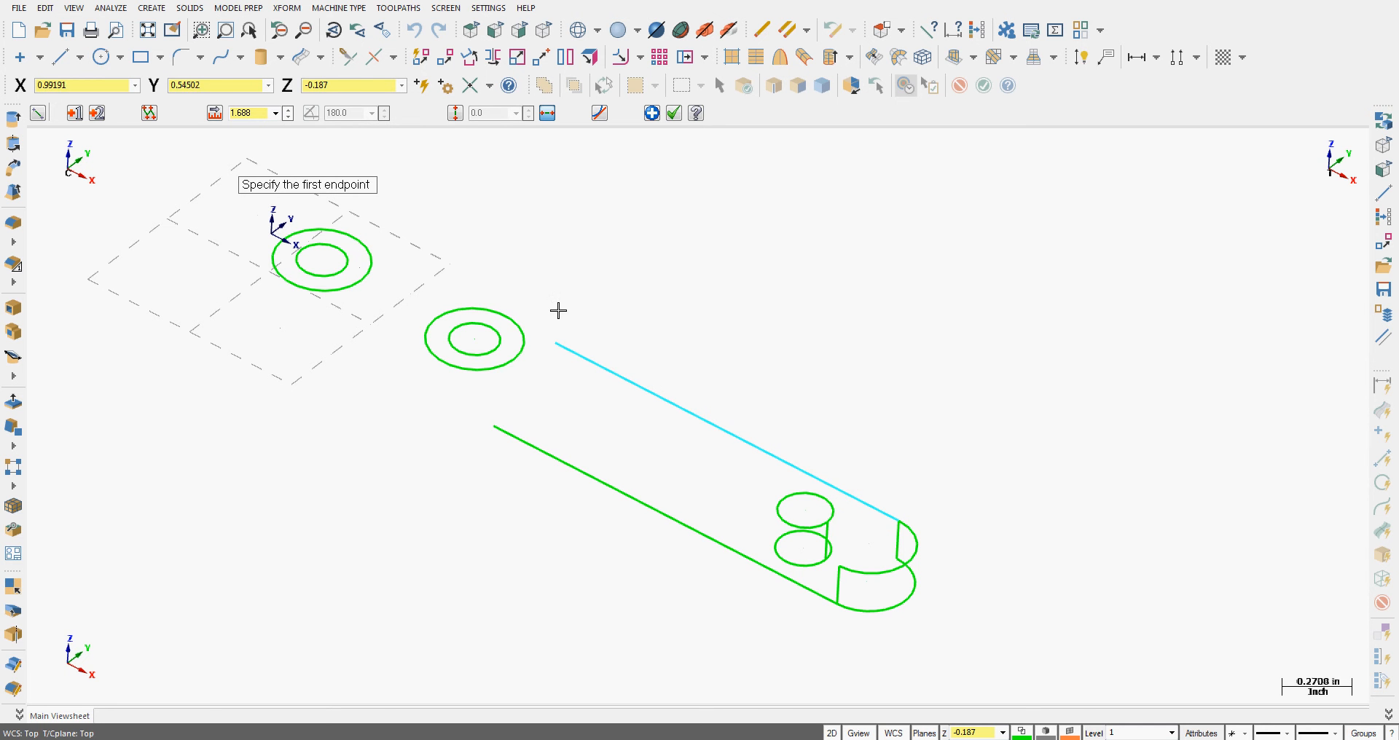
mouse_move(615, 282)
middle_mouse_down()
mouse_move(615, 243)
mouse_move(610, 282)
middle_mouse_up()
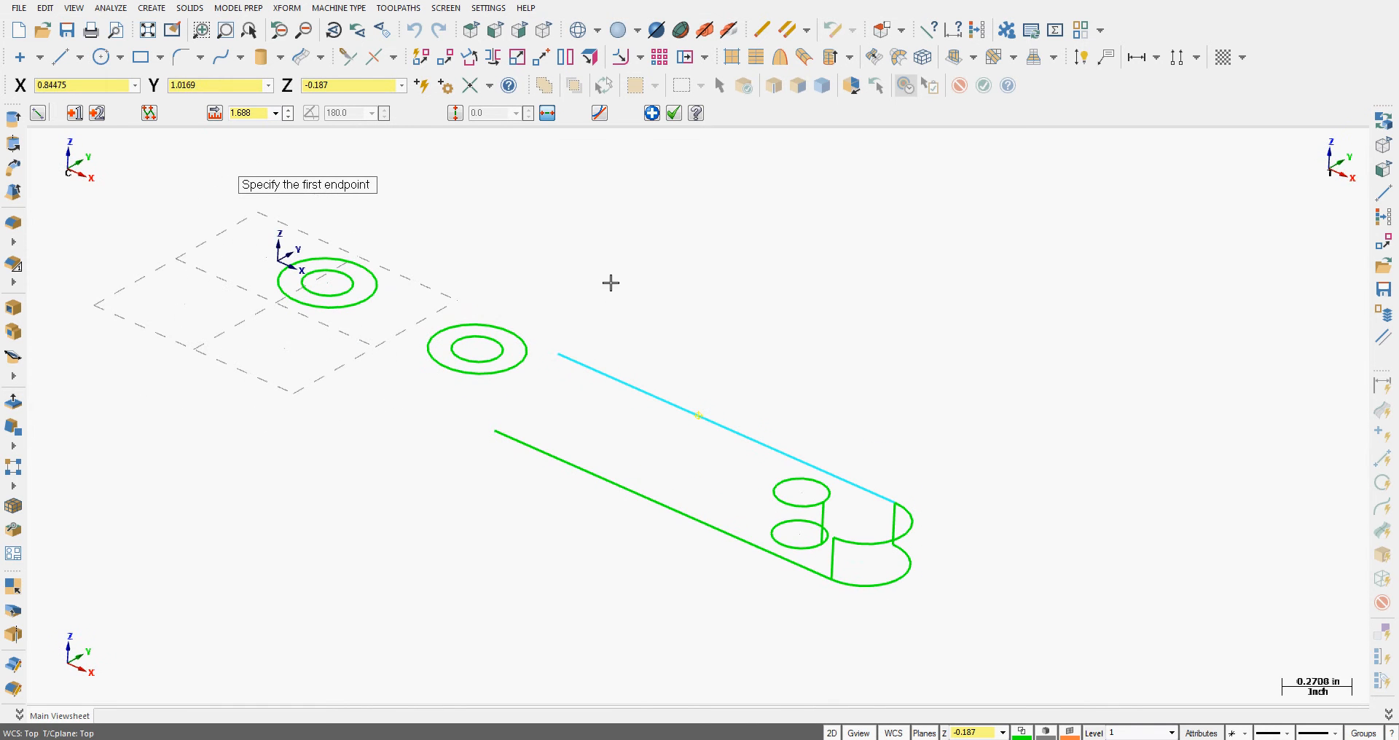
Step: Draw a horizontal line 1.688 long at Z depth -0.187 from the lower end of the rounded end's rear vertical edge
left_click(893, 546)
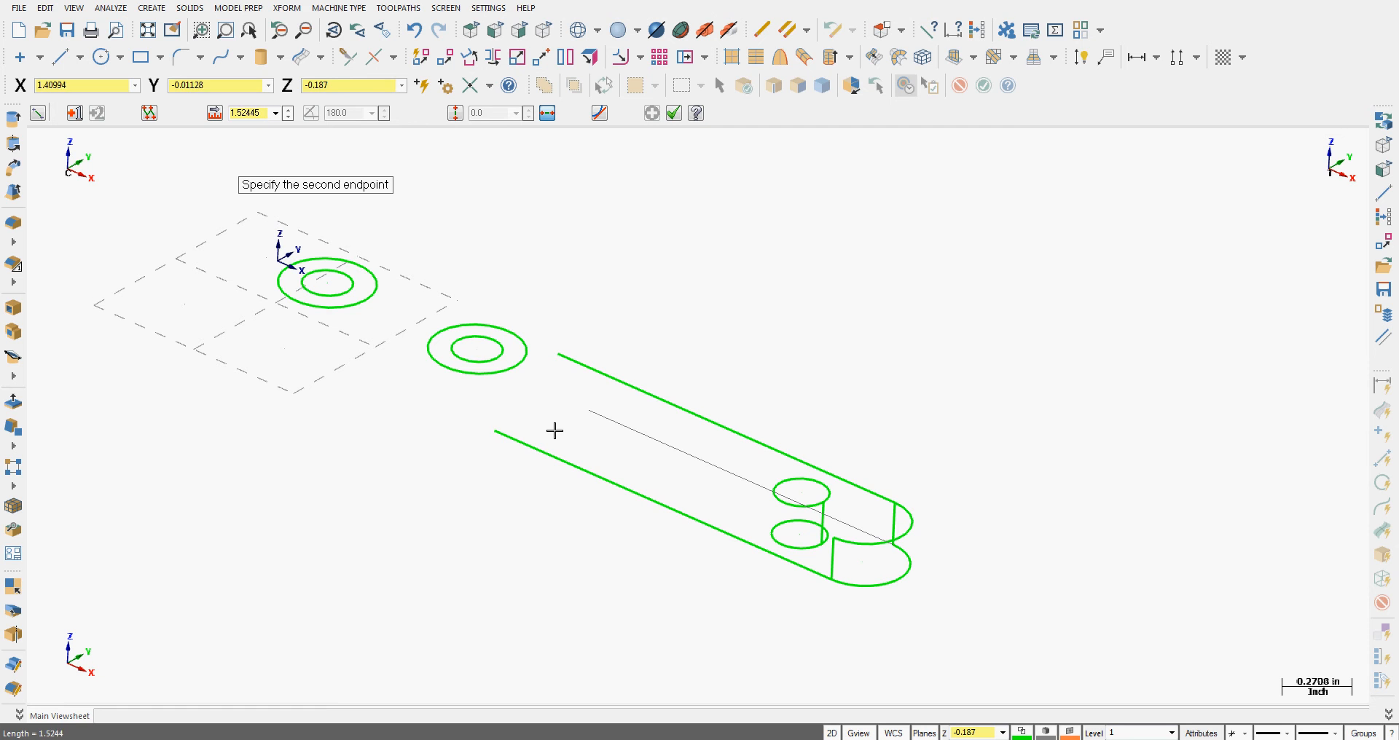
left_click(551, 397)
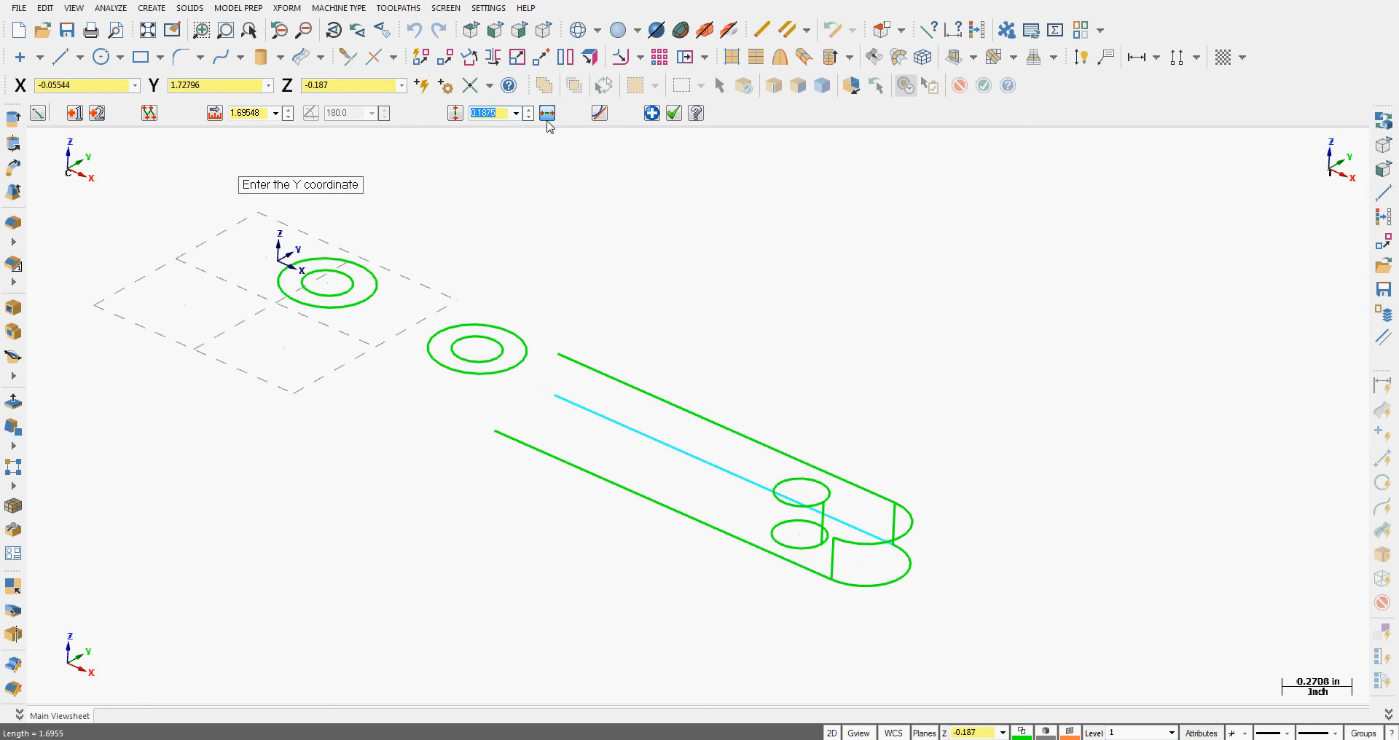
left_click(275, 113)
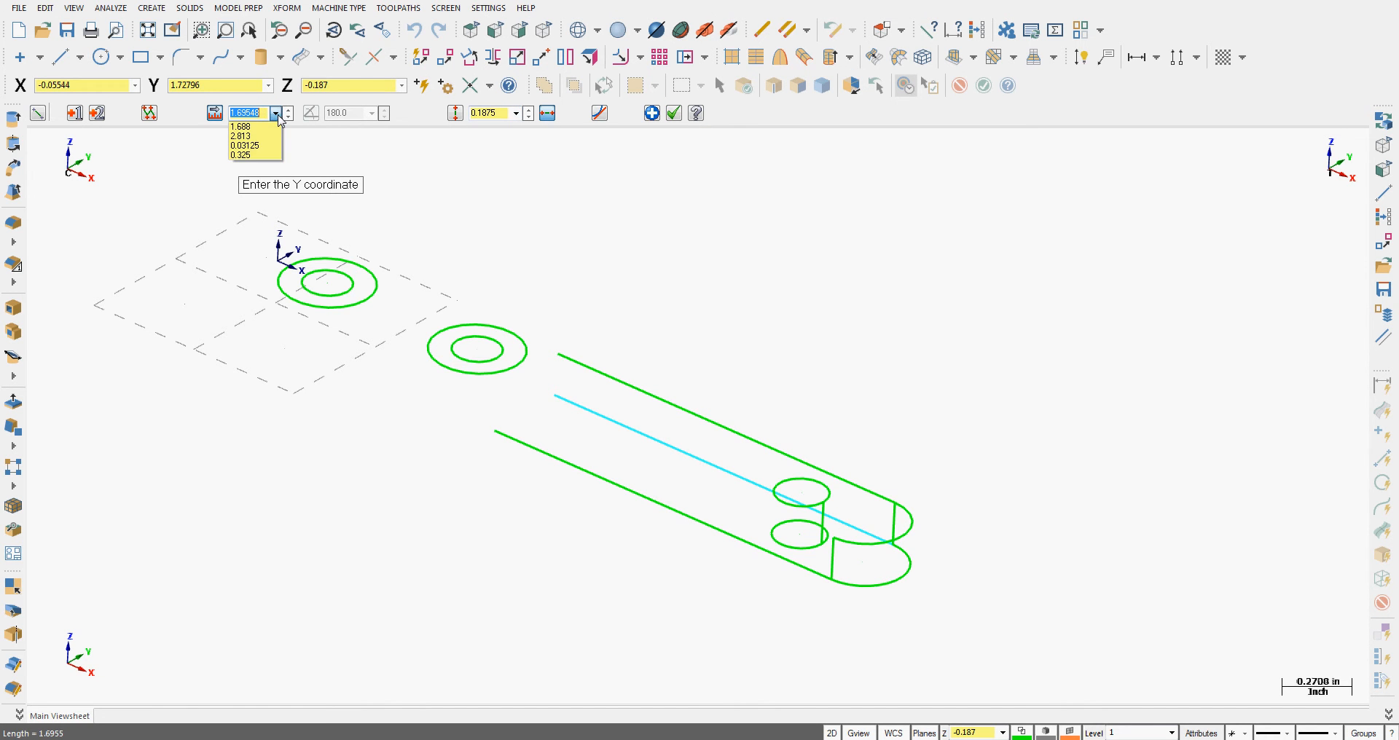
left_click(263, 131)
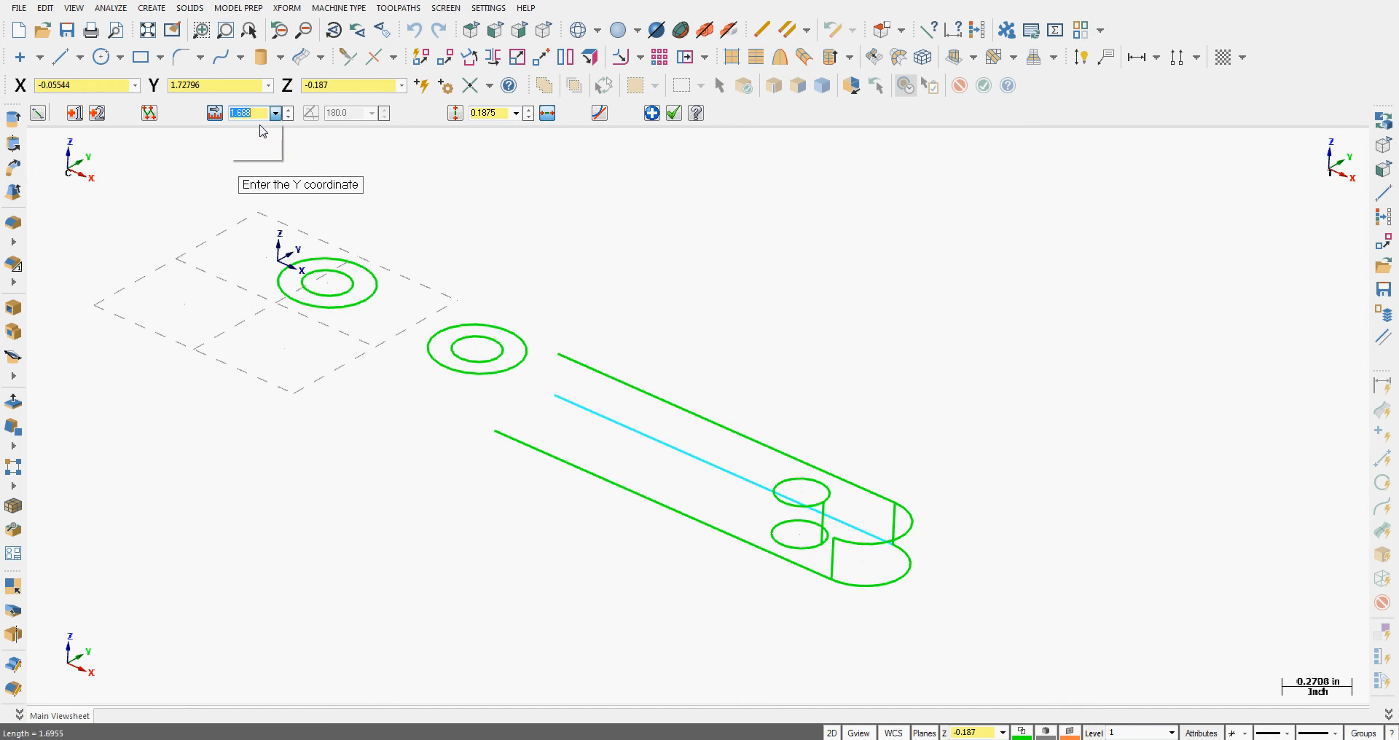
left_click(652, 113)
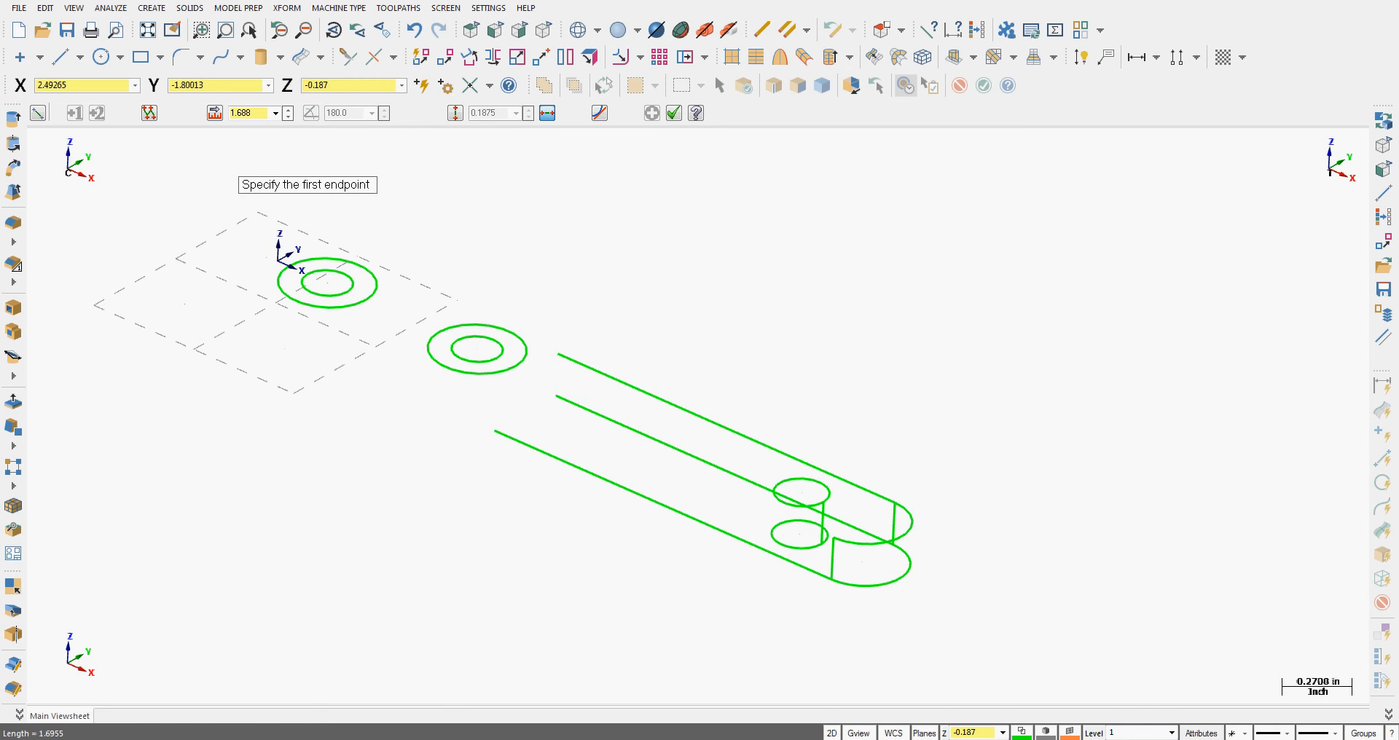
Step: Consult the arm drawing, set the Z depth to 0 and draw a horizontal line about 3.185 in long from the upper end arc's front endpoint
key("alt+Tab")
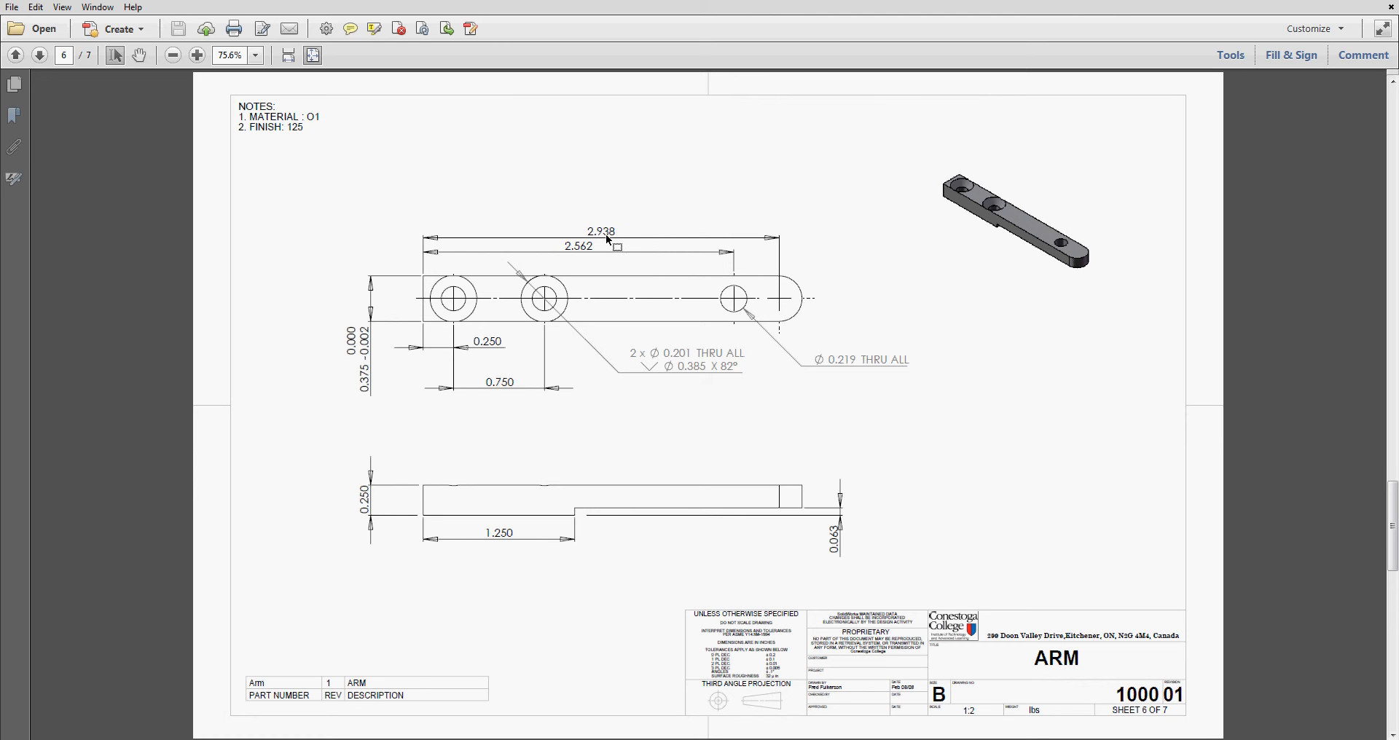
key("alt+Tab")
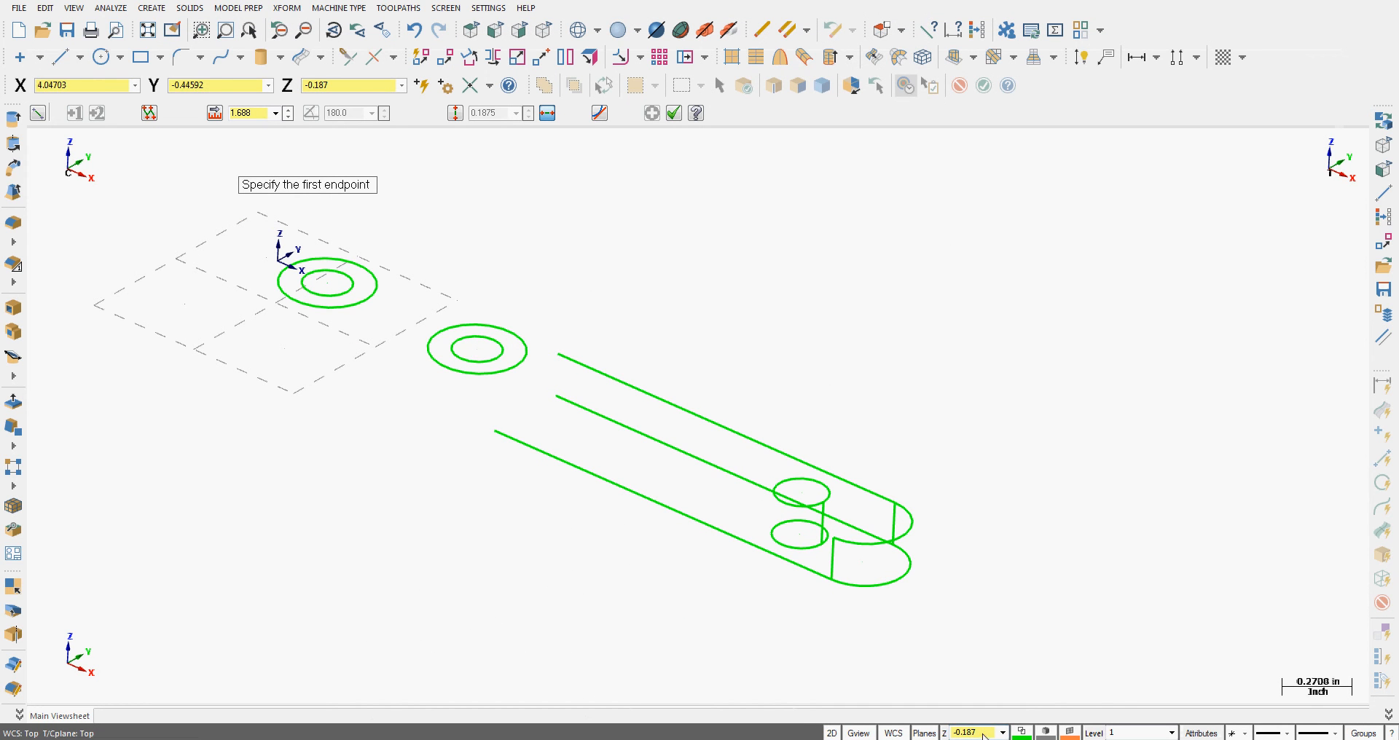
left_click(984, 735)
type("0")
key("Return")
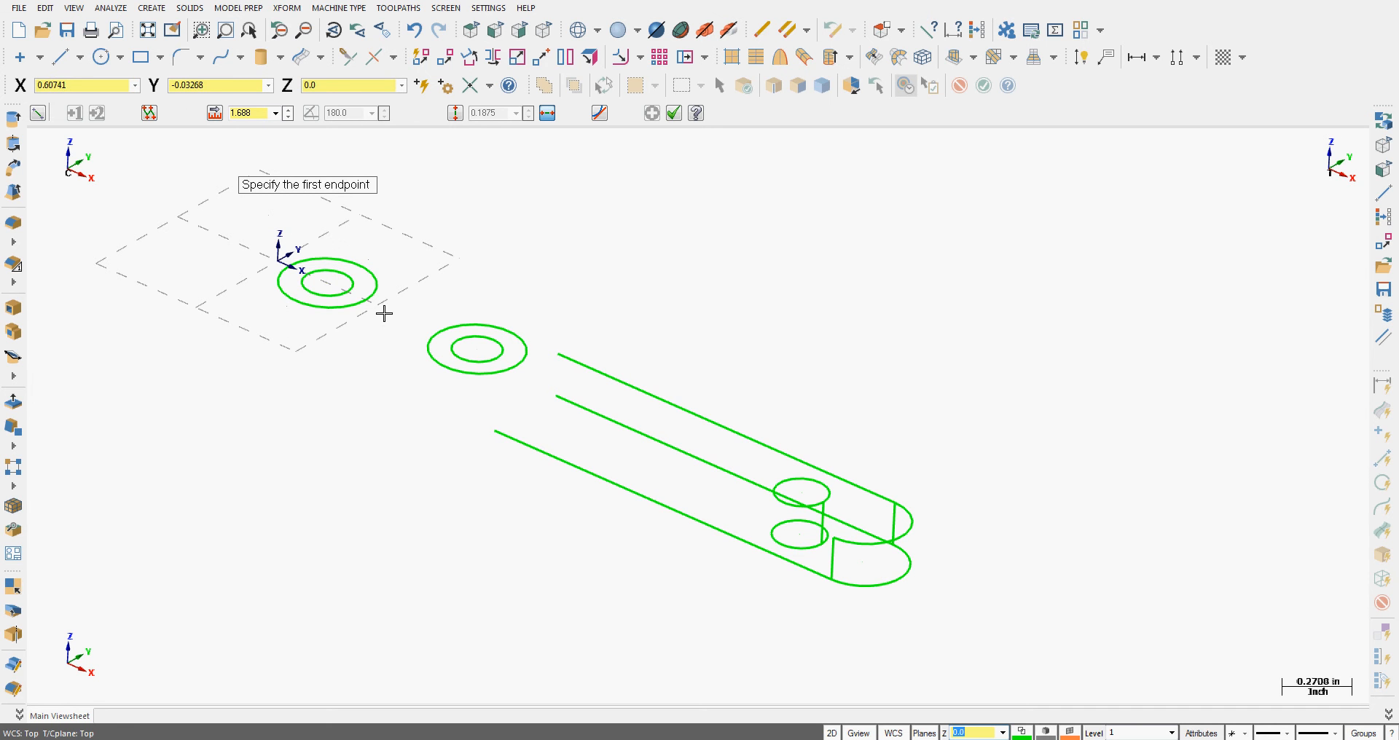
left_click(827, 538)
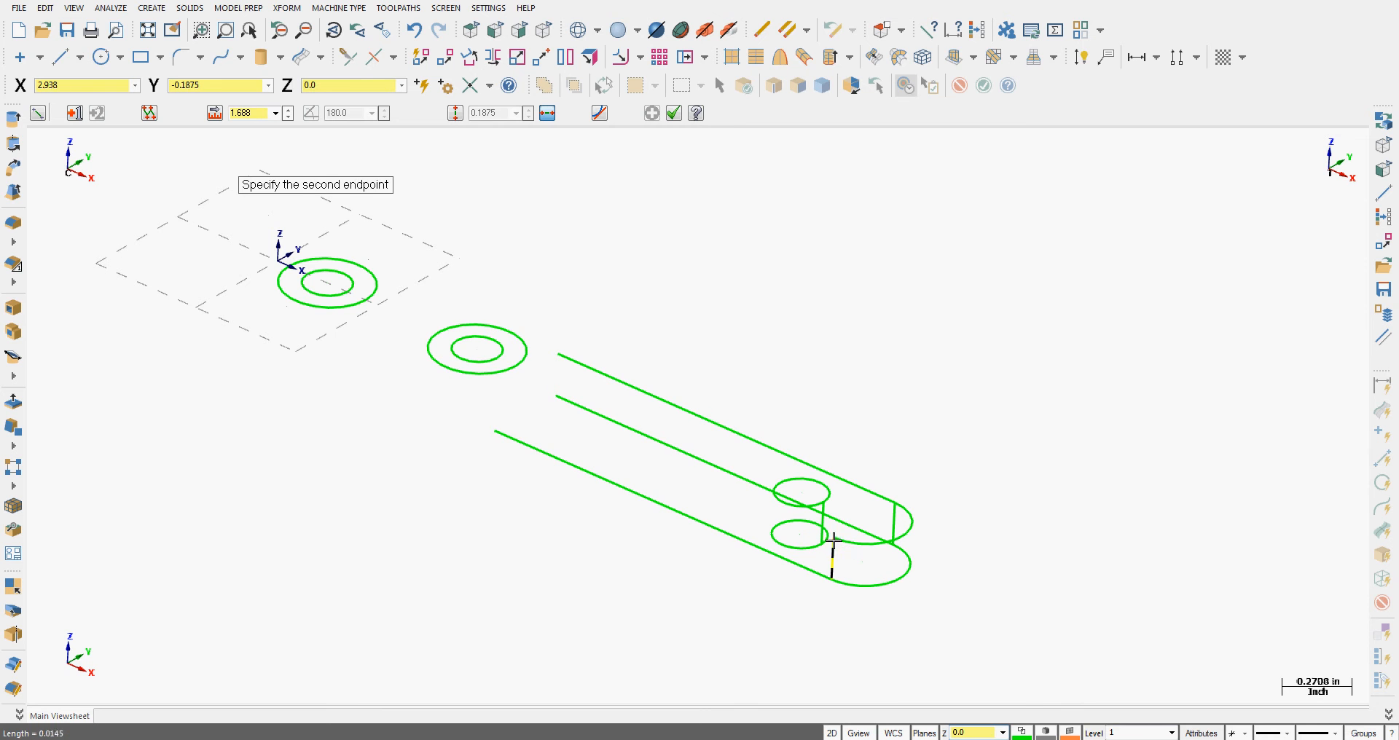
left_click(213, 249)
Step: Set the upper front line's length to 2.938 and finish the line
left_click(262, 111)
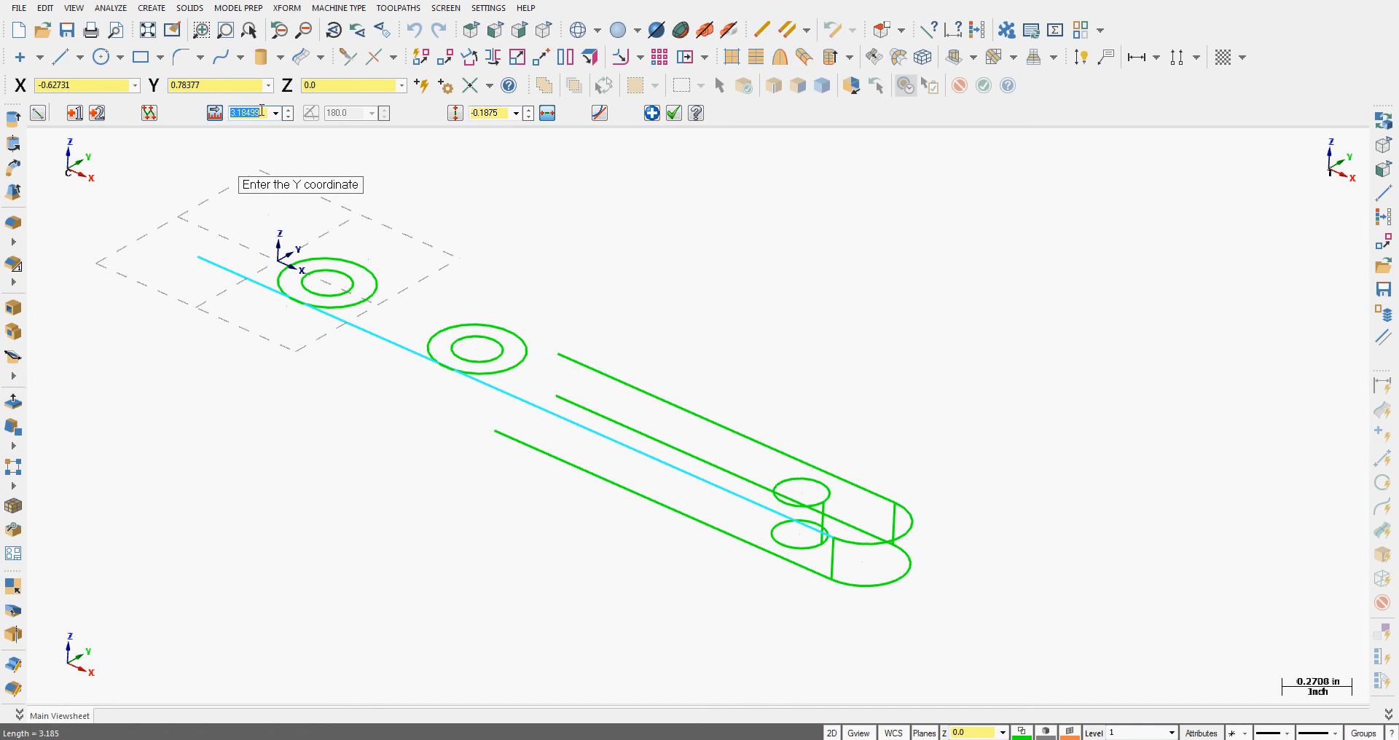
type("2.938")
key("Return")
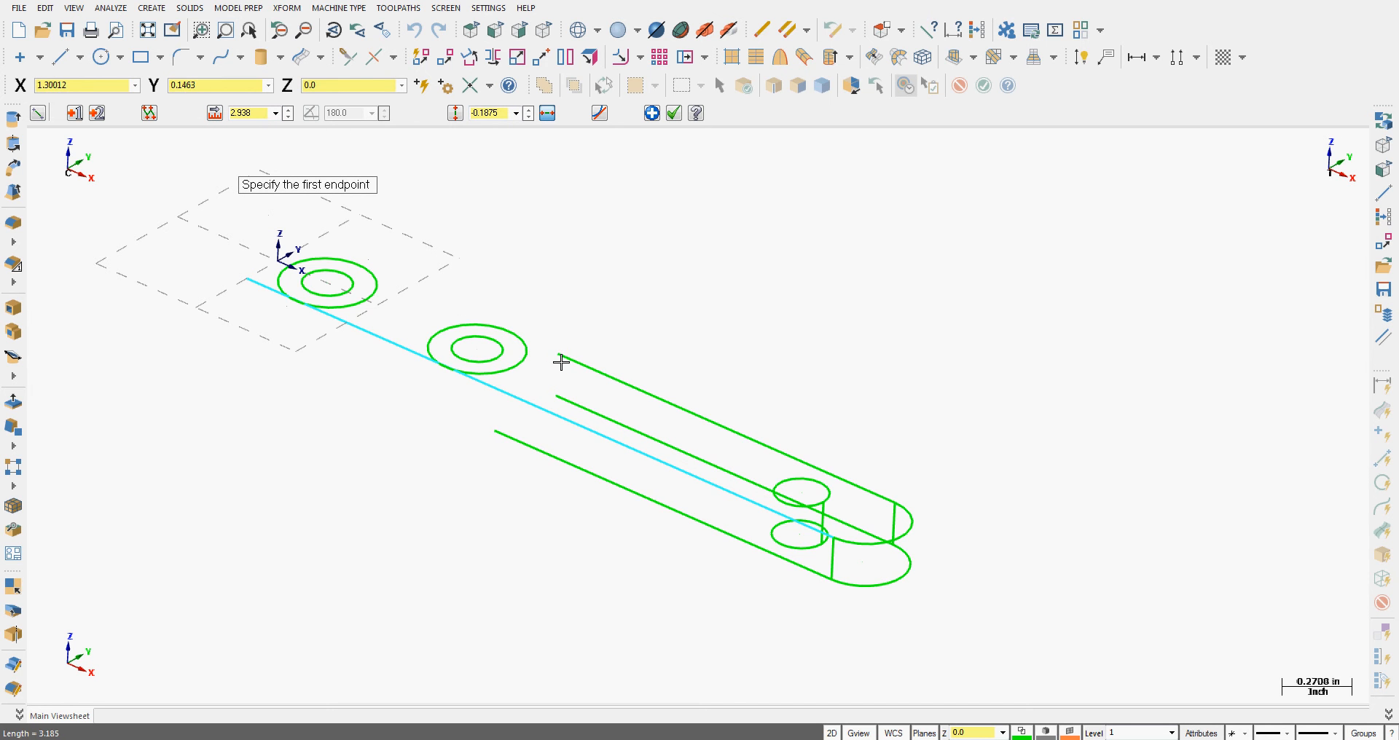
left_click(674, 113)
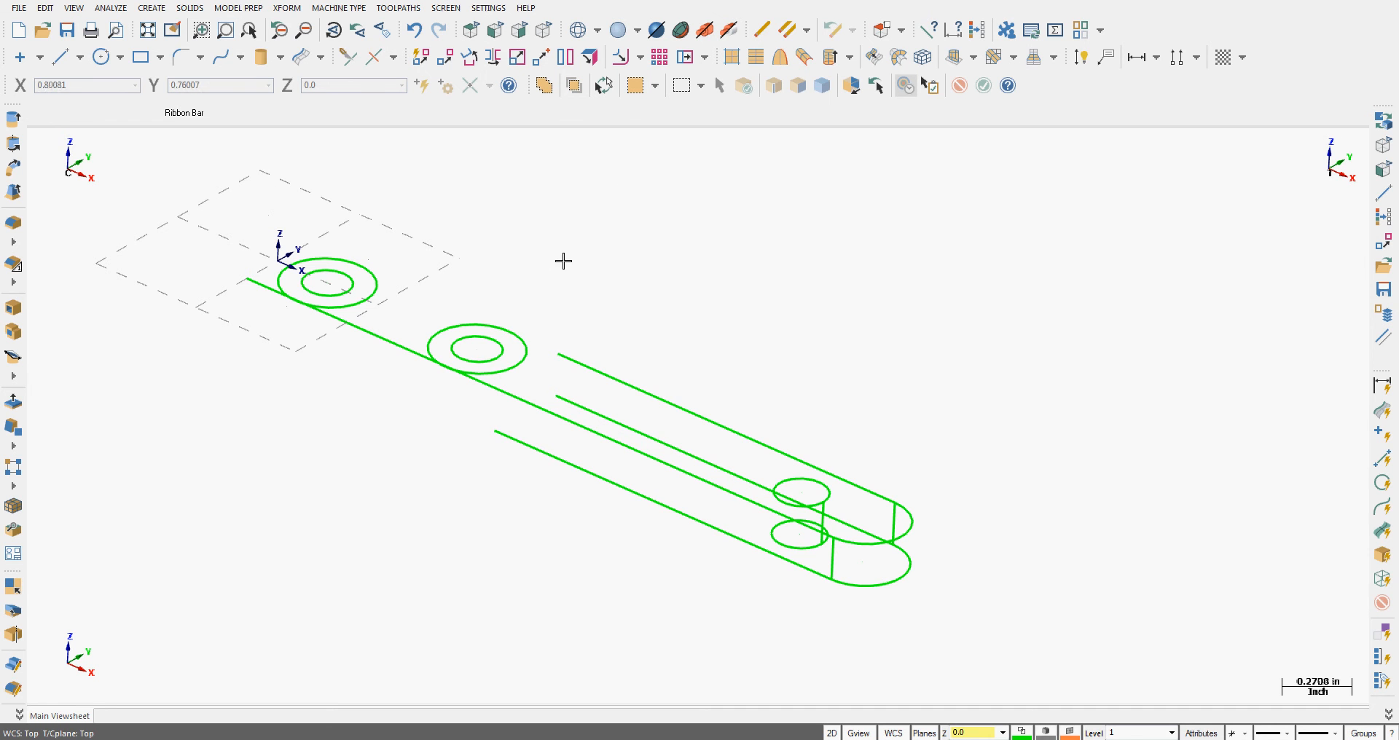
Step: Extend the upper rear line to the far endpoint of the upper front line, using Trim/Break/Extend to a point
left_click(350, 62)
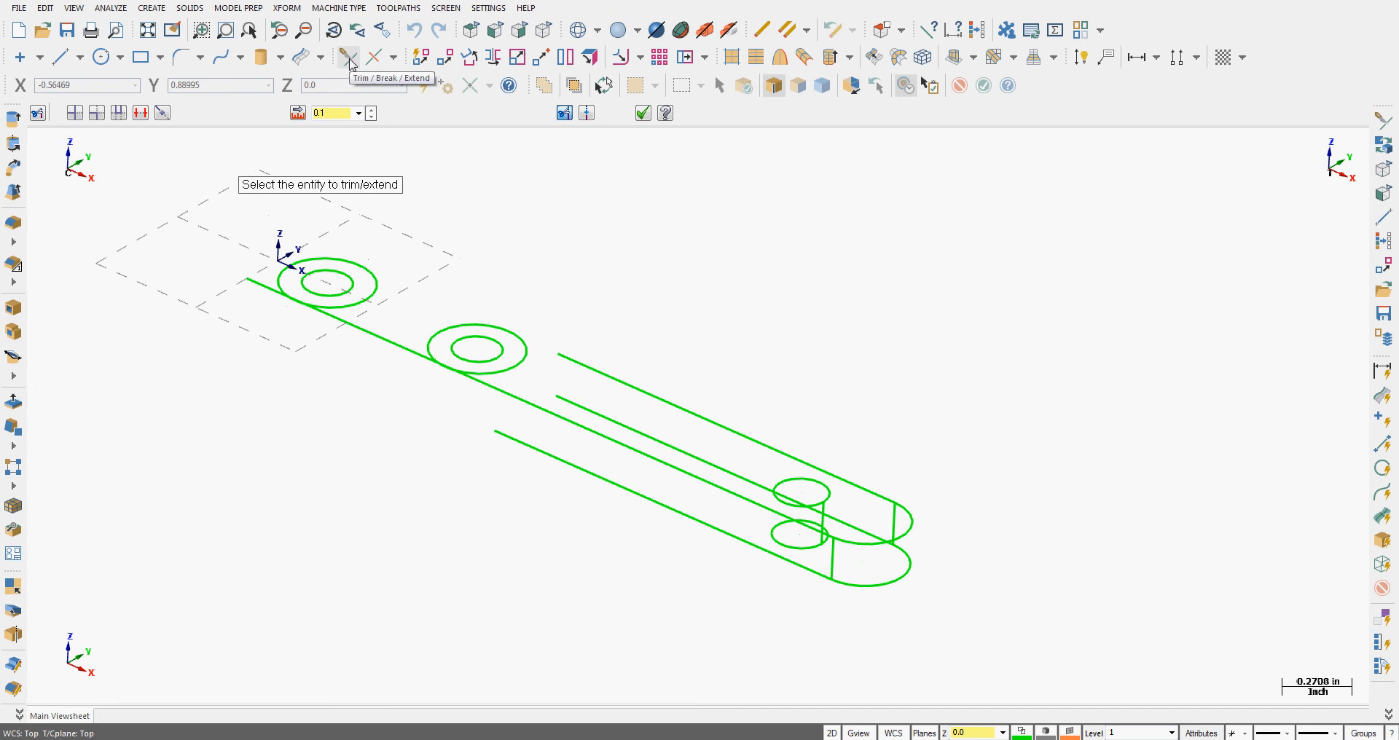
left_click(163, 113)
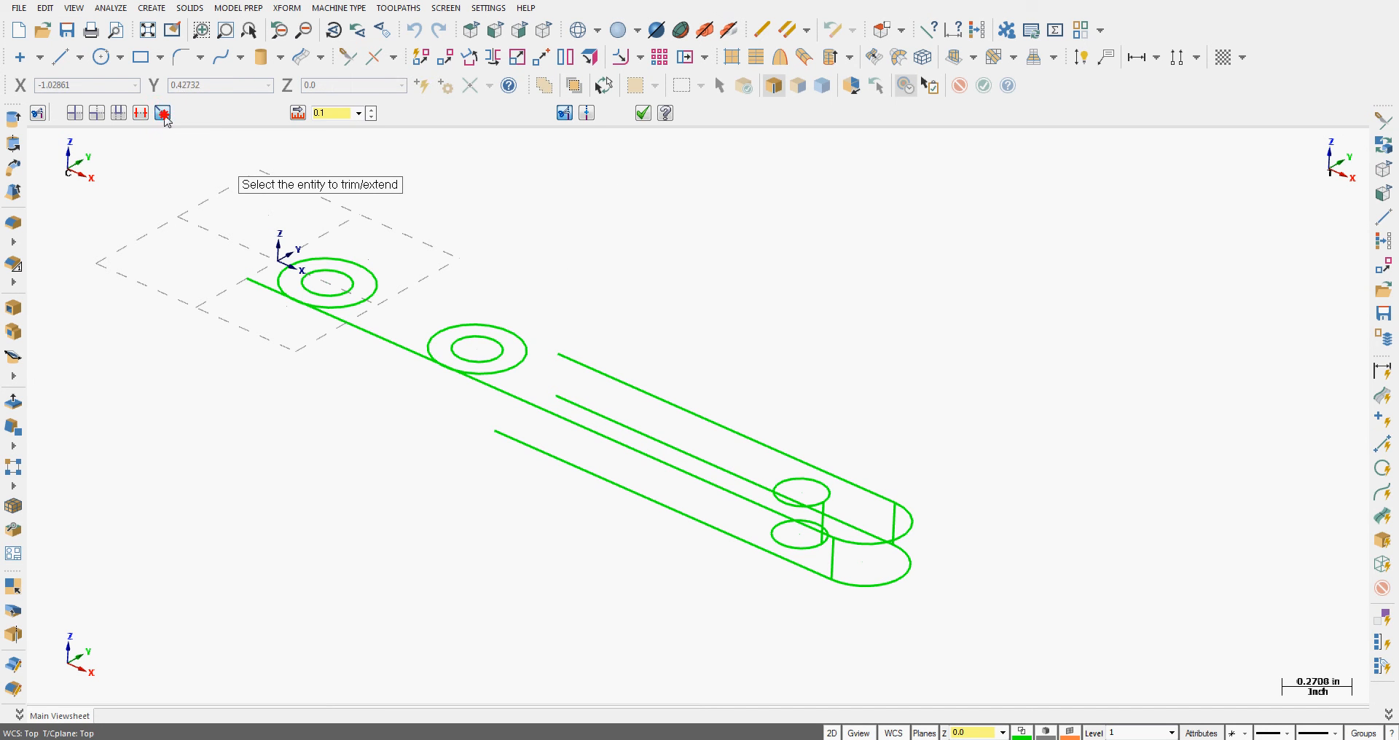
left_click(582, 356)
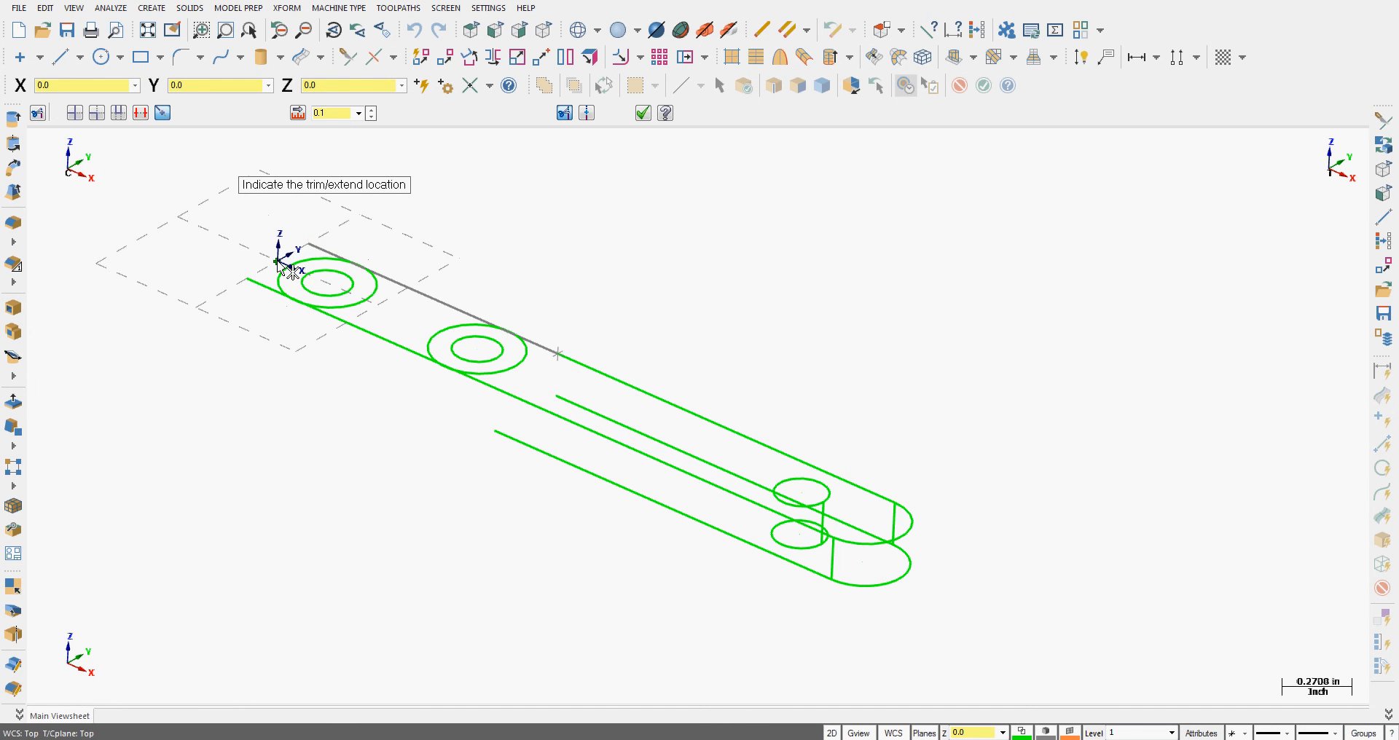
left_click(246, 280)
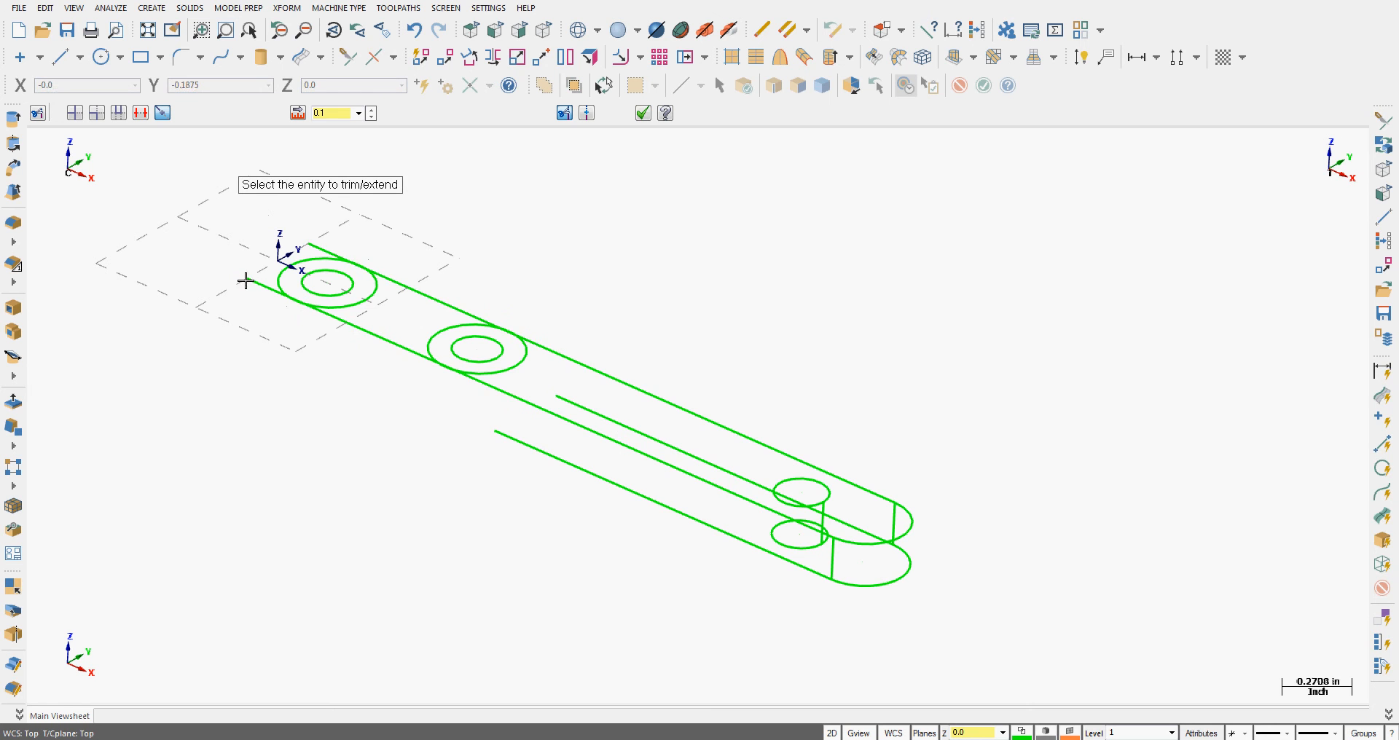
left_click(643, 114)
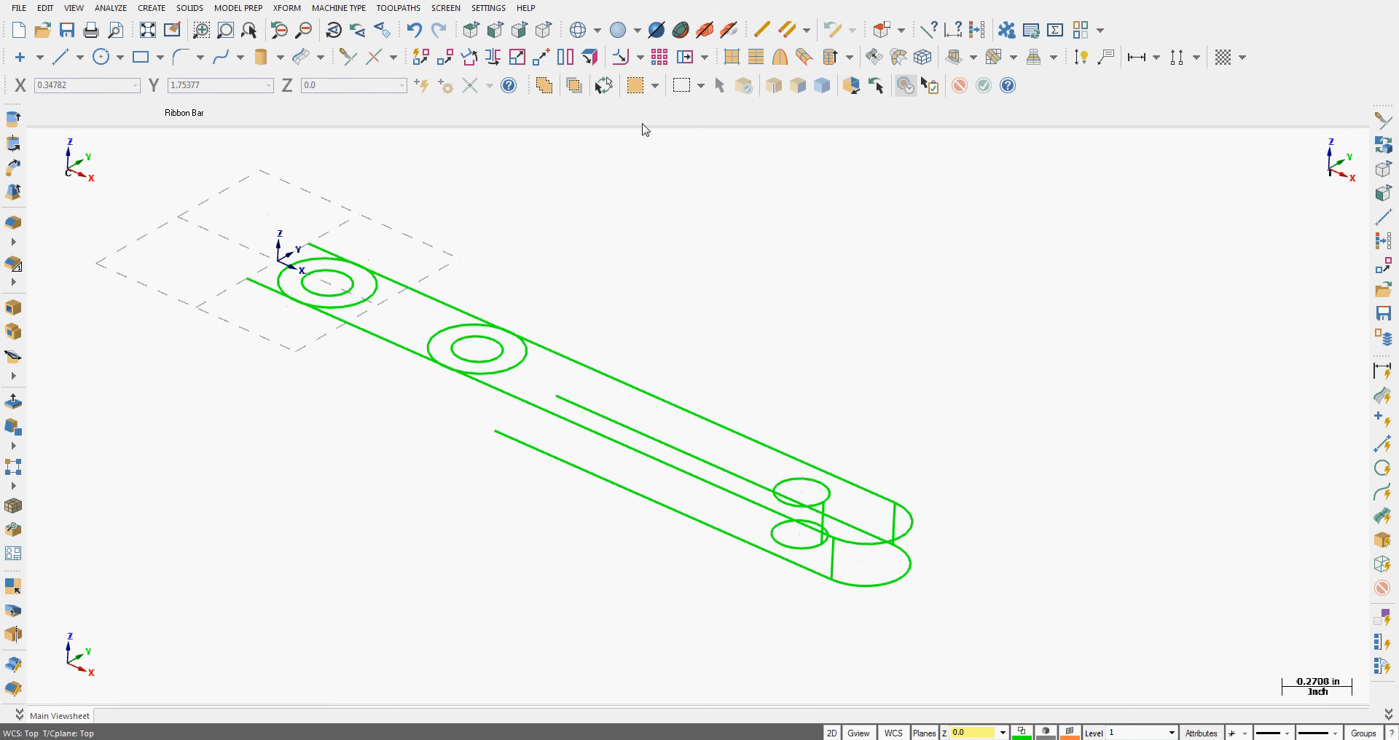
Step: Close the square end of the top outline with a 0.375 line between the two long edges' endpoints, with horizontal/vertical locking off
left_click(61, 56)
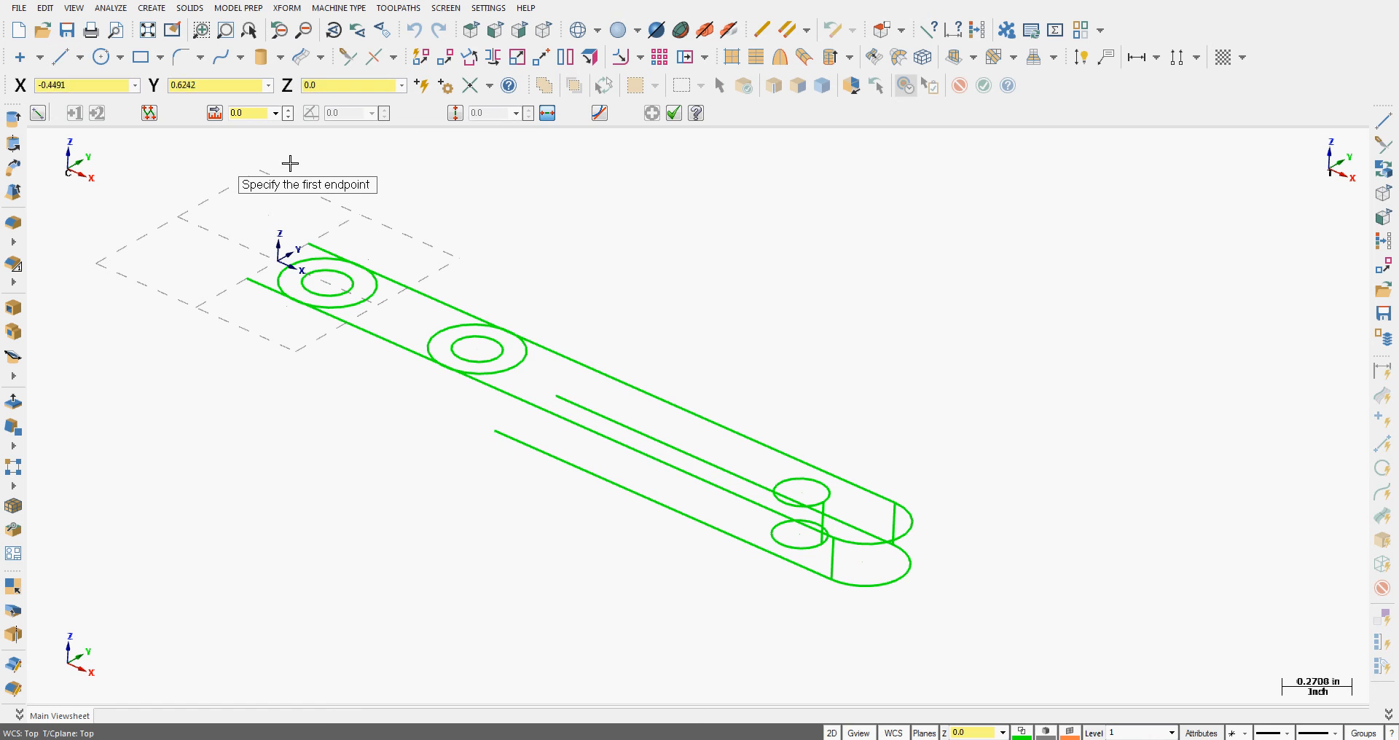
left_click(548, 115)
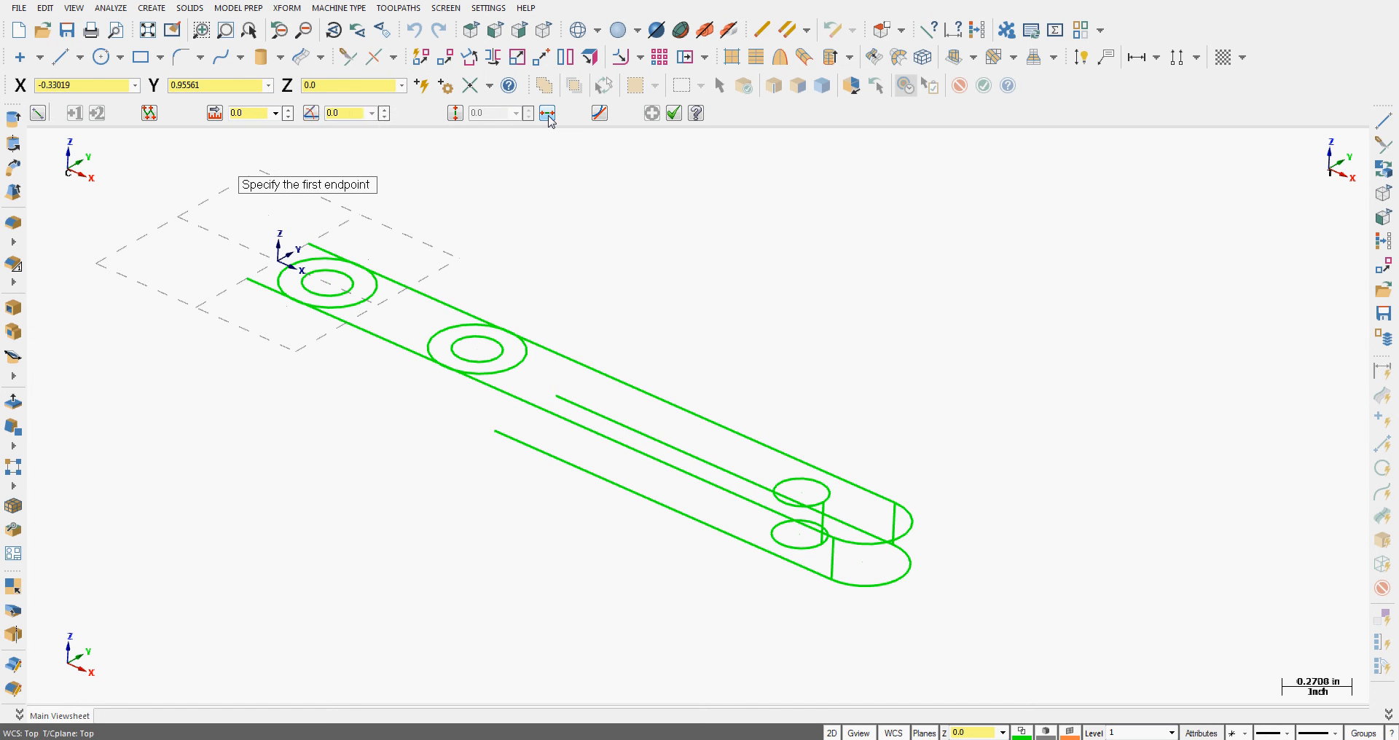
left_click(309, 243)
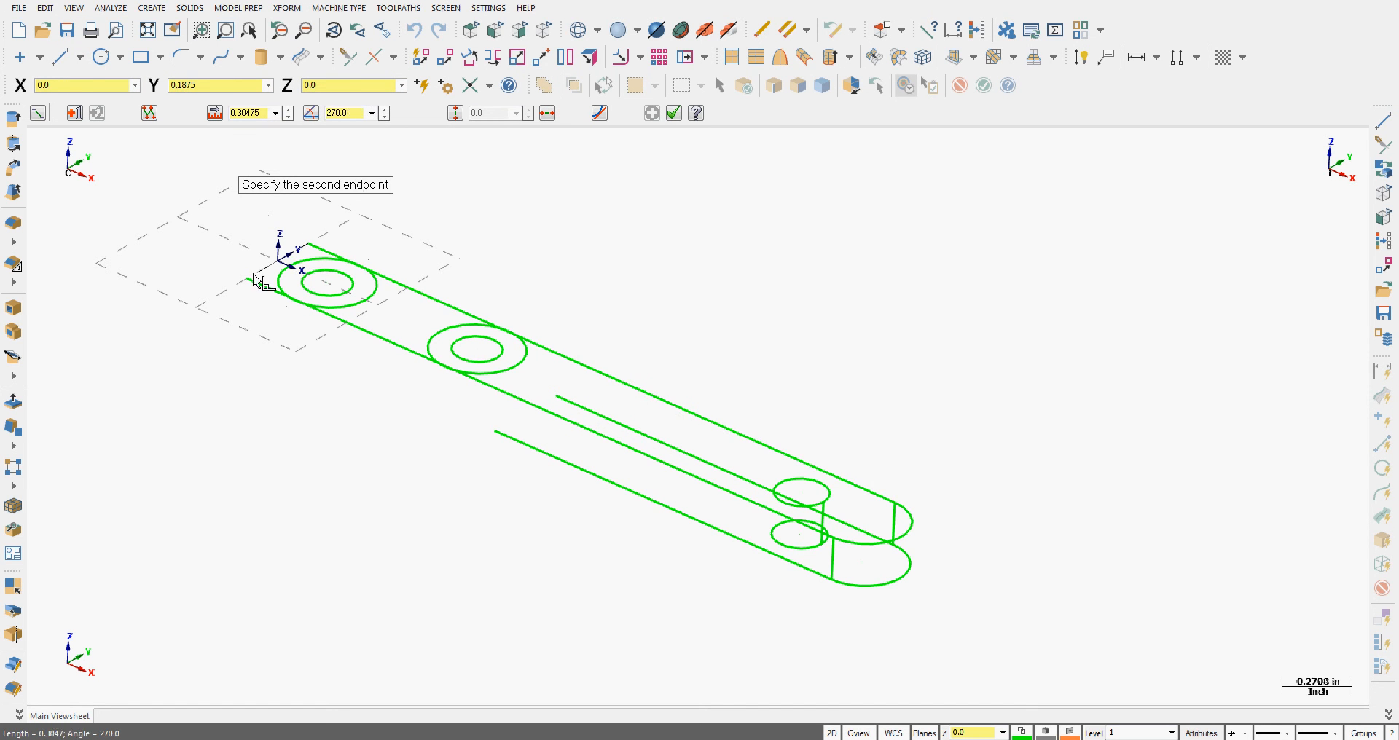
left_click(248, 278)
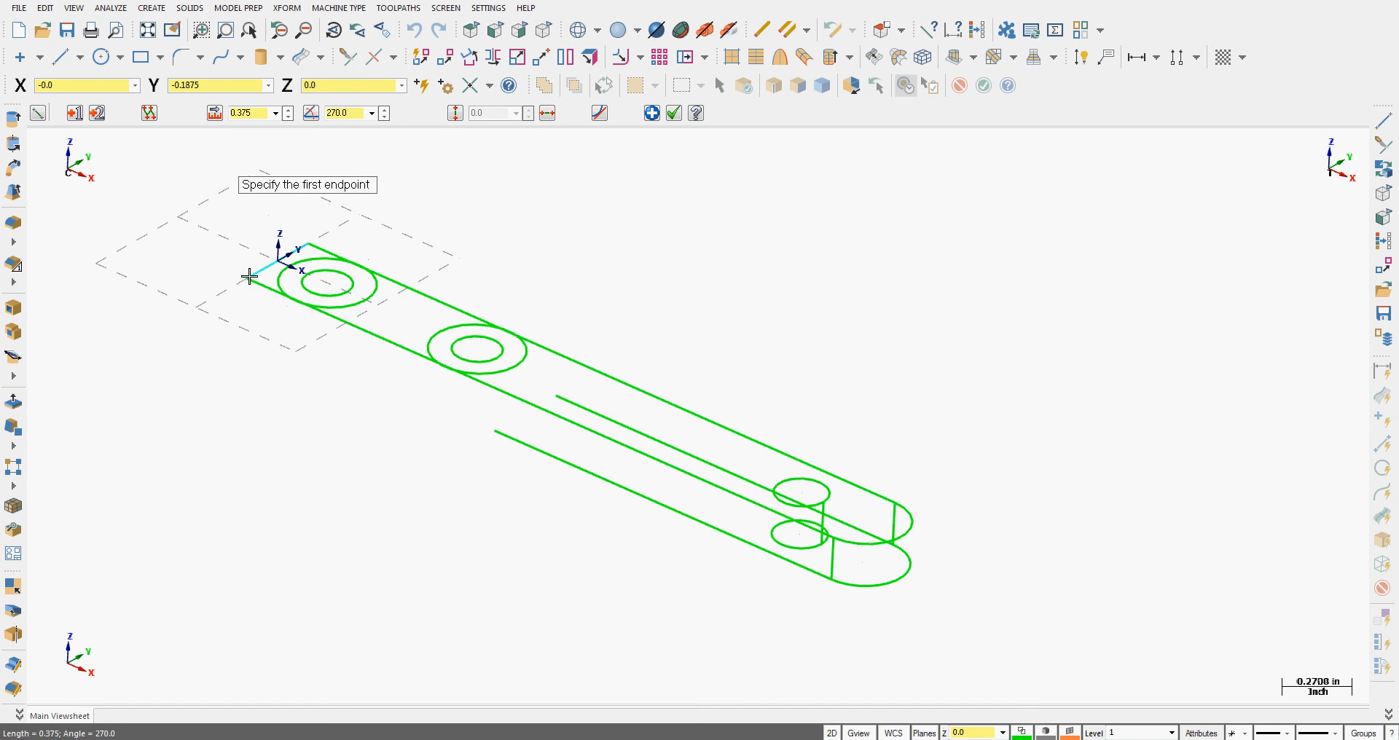
left_click(674, 112)
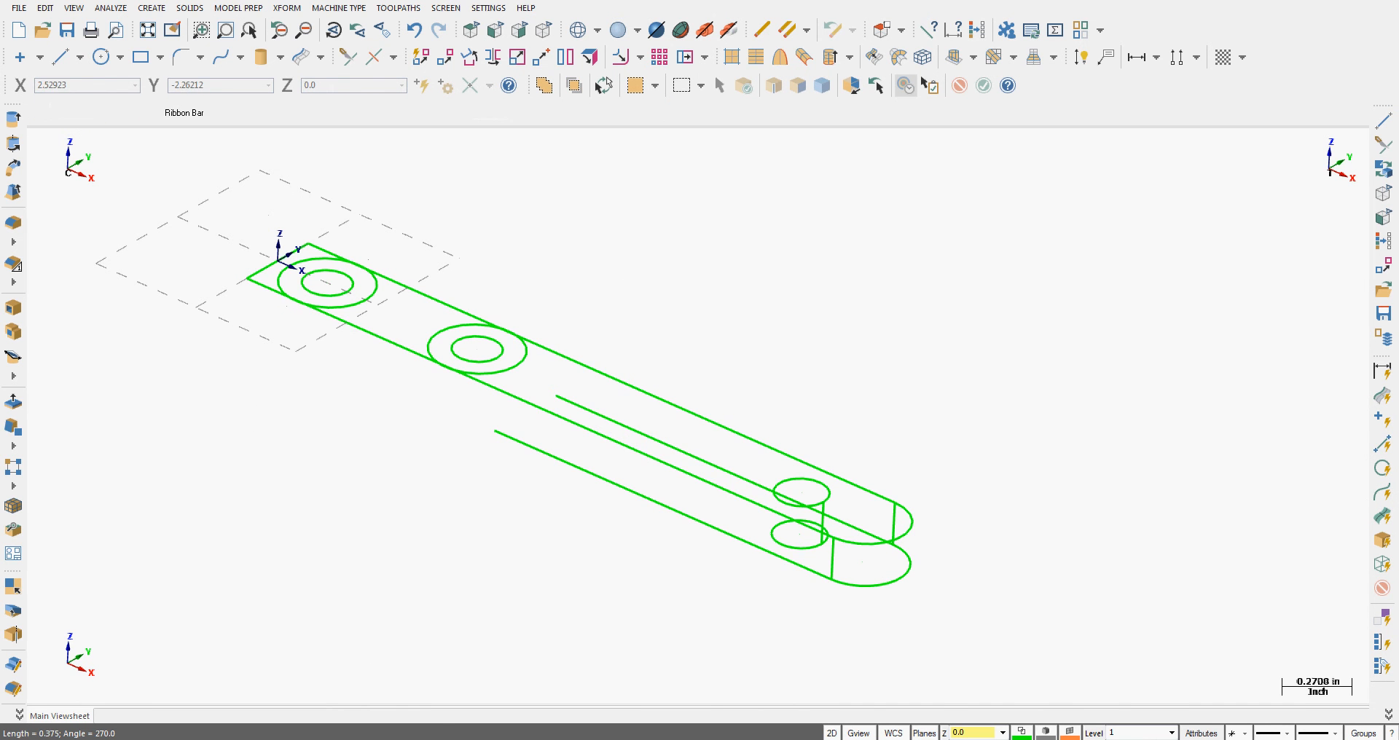
Step: Consult the arm drawing and set up a Translate Join of the square end's top line with a Z delta of 0.25
key("alt+Tab")
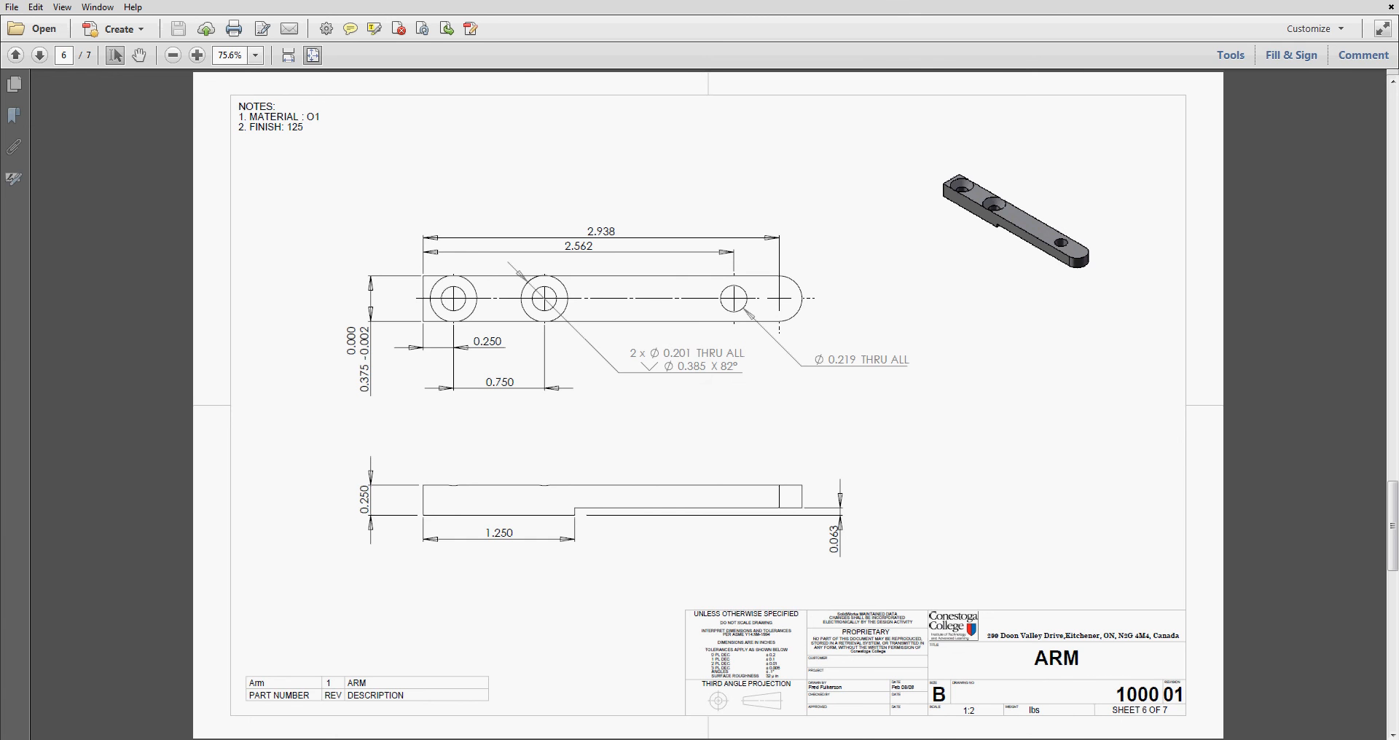
key("alt+Tab")
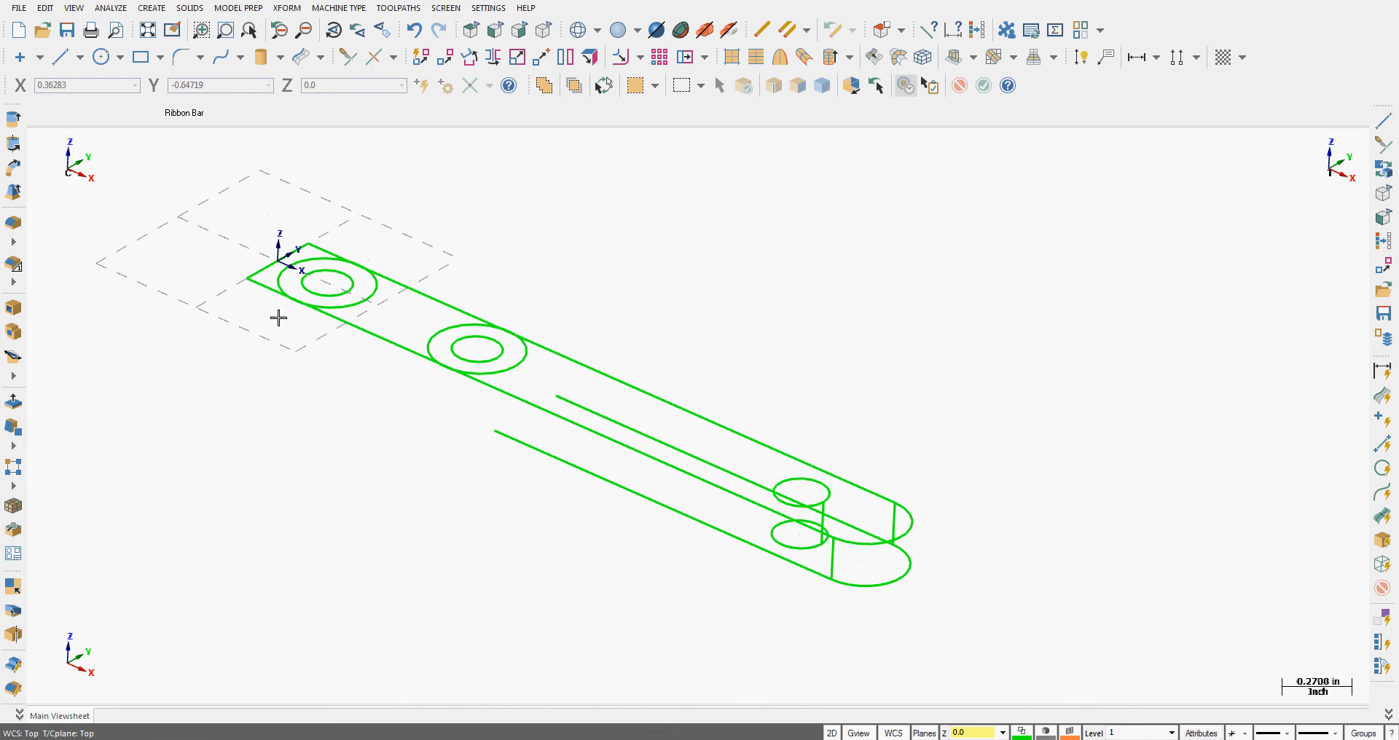
left_click(287, 8)
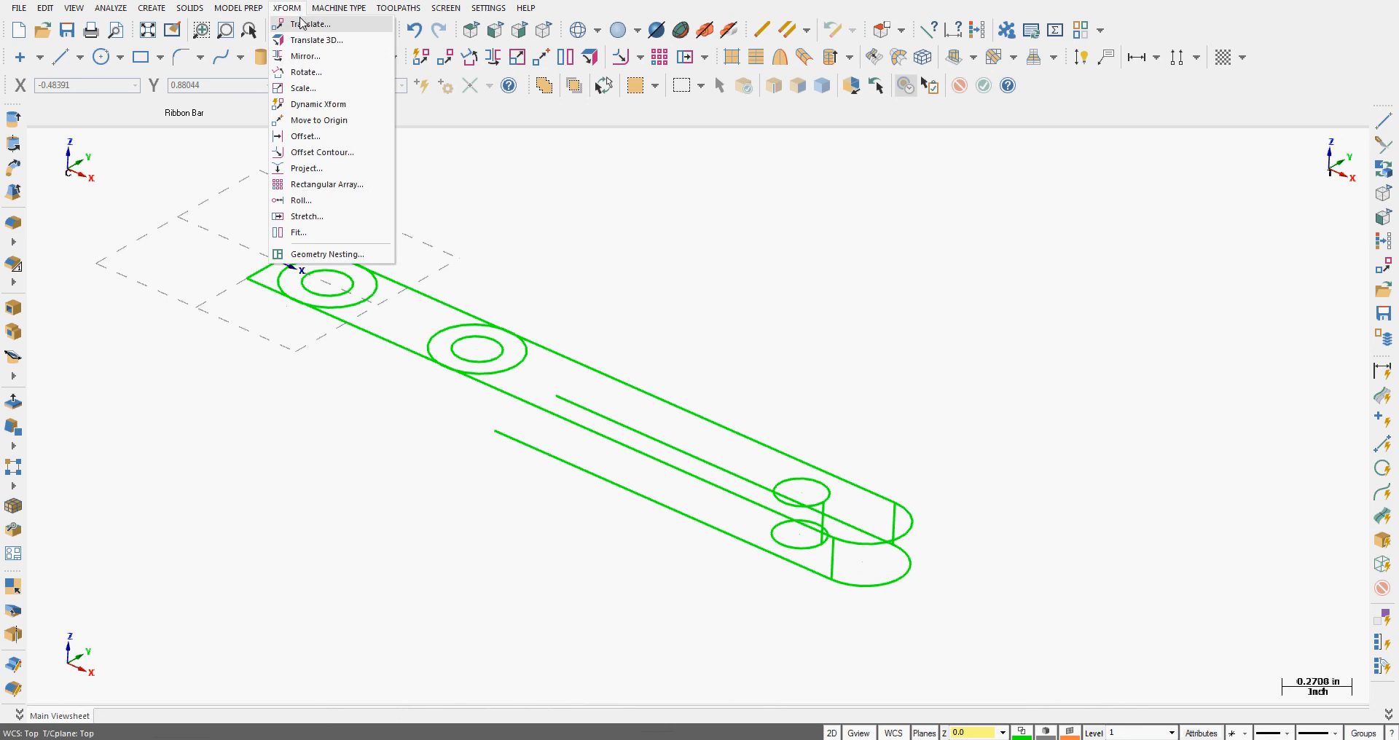
left_click(302, 26)
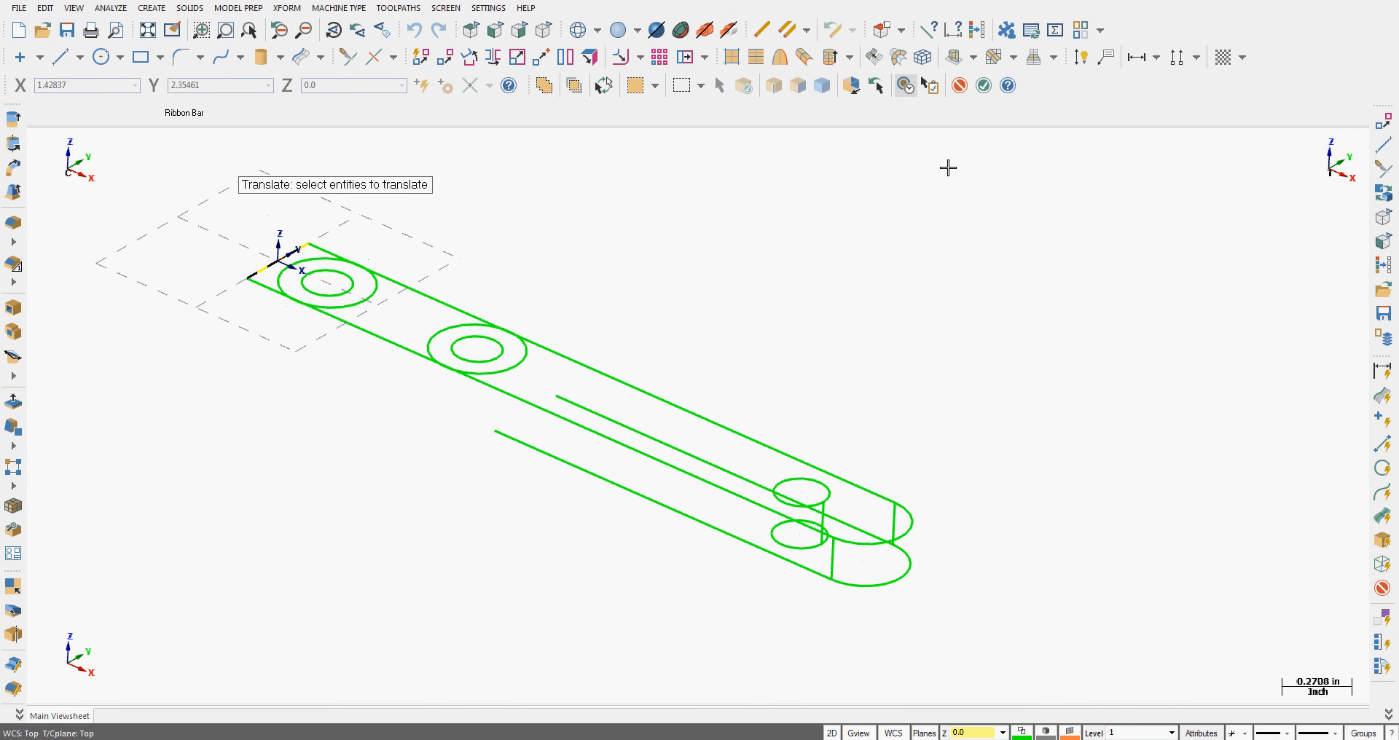
left_click(984, 86)
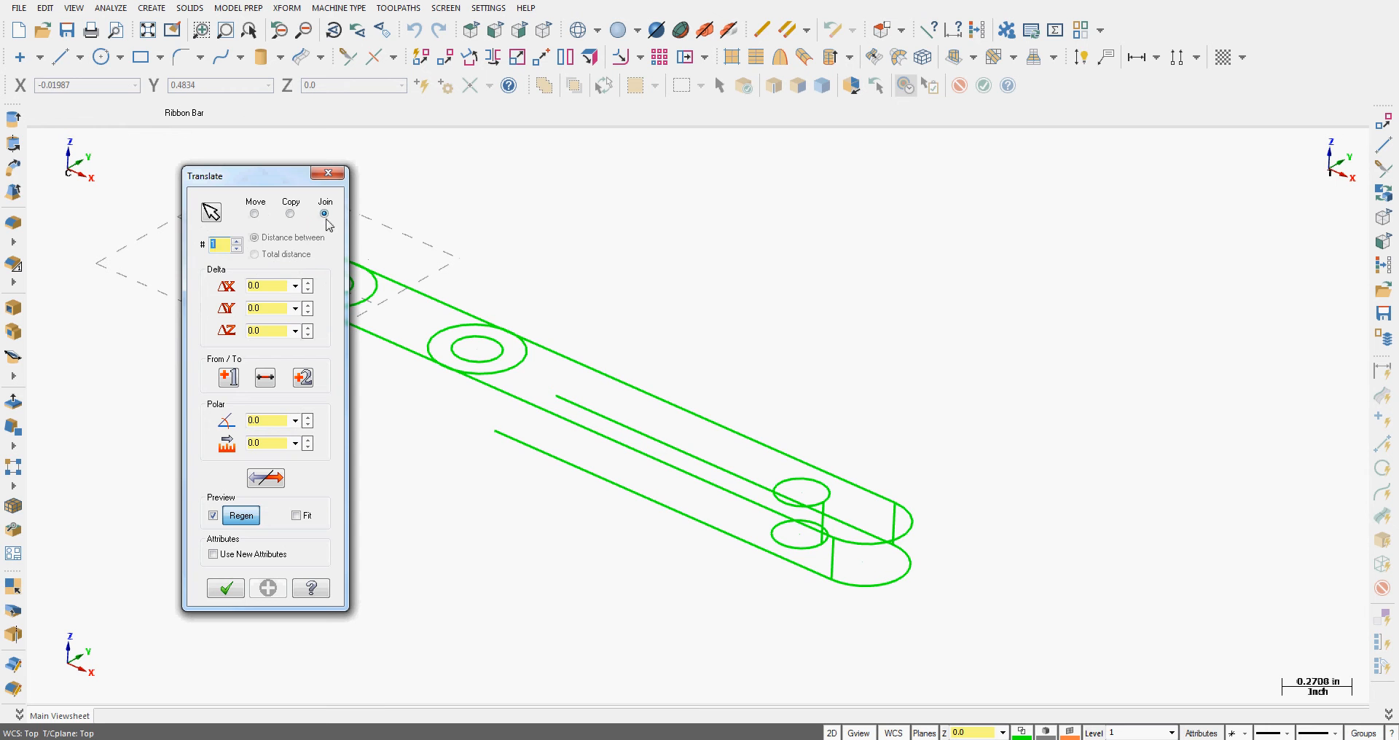
left_click(268, 332)
type(".25")
key("Return")
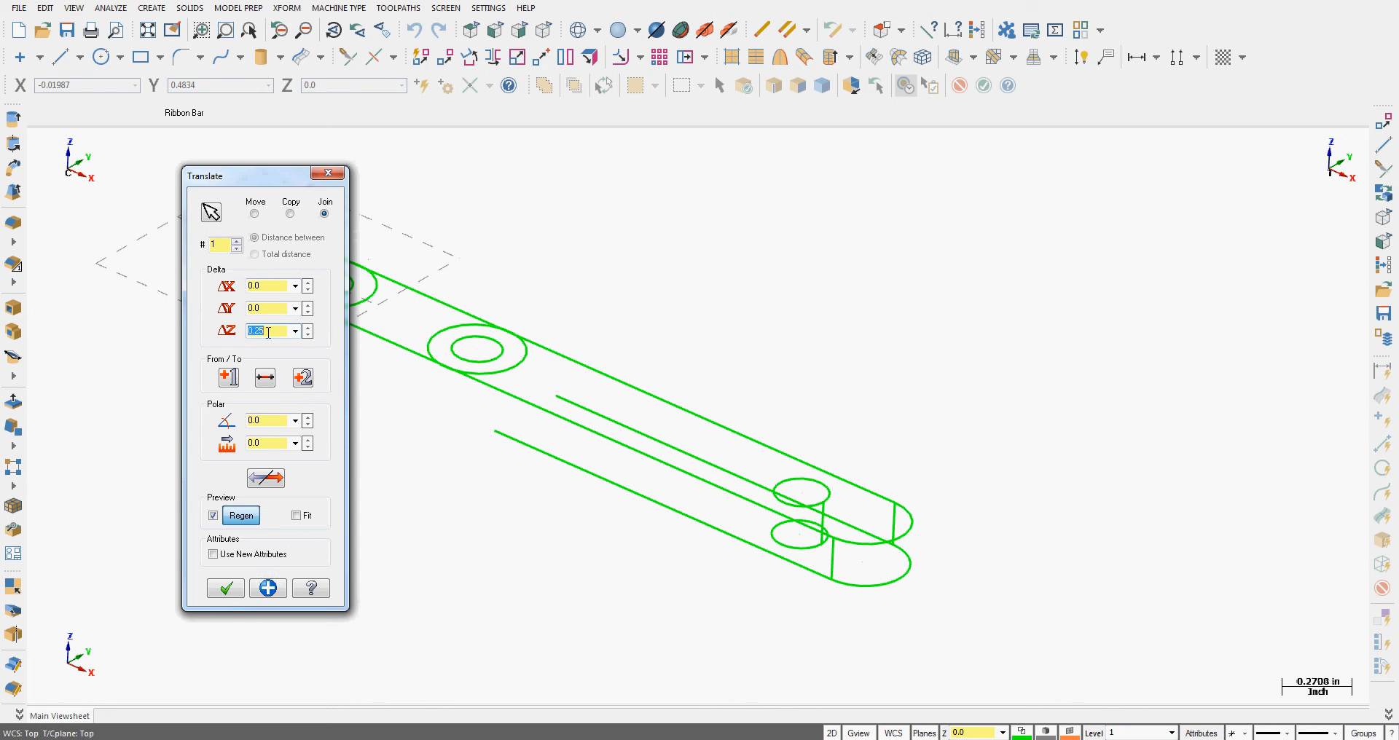
Step: Reverse the translation so the joined copy goes downward, apply it and clear the result colors
left_click_drag(261, 190, 623, 175)
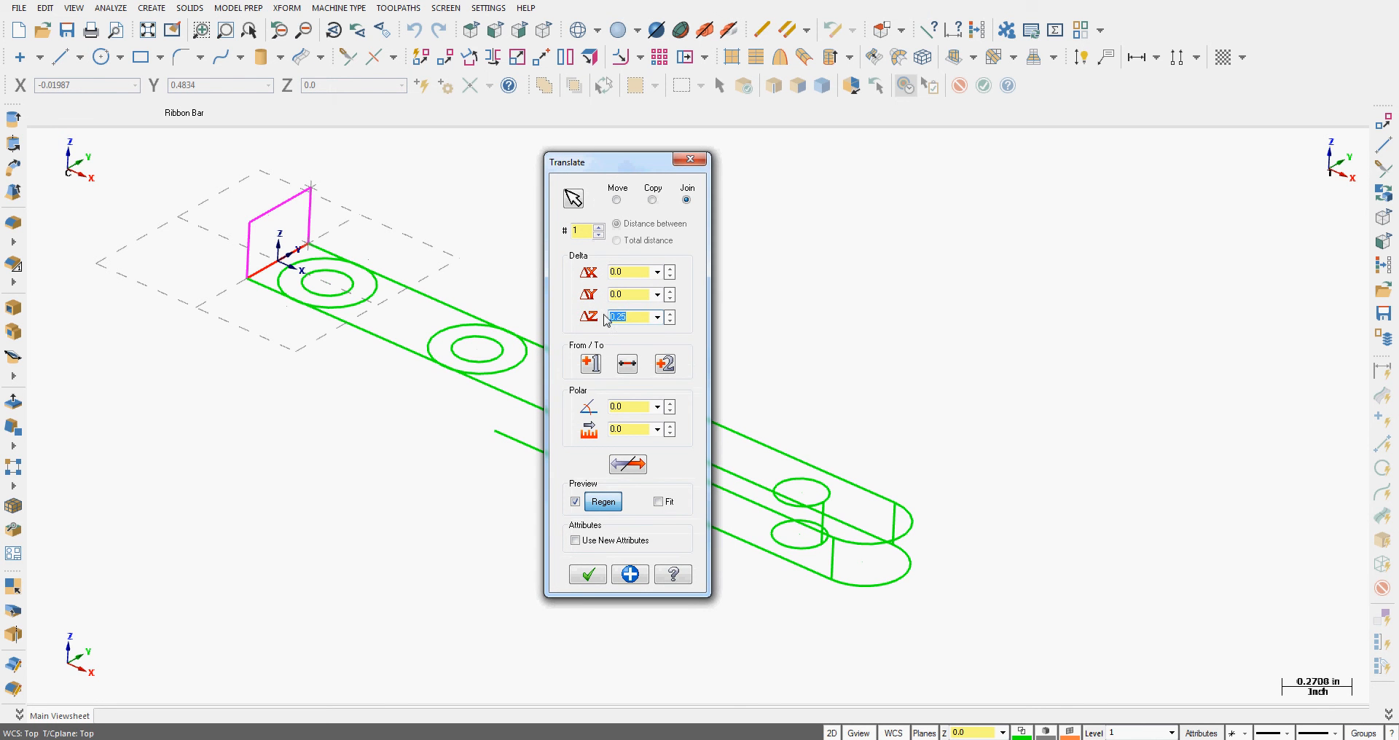
left_click(626, 463)
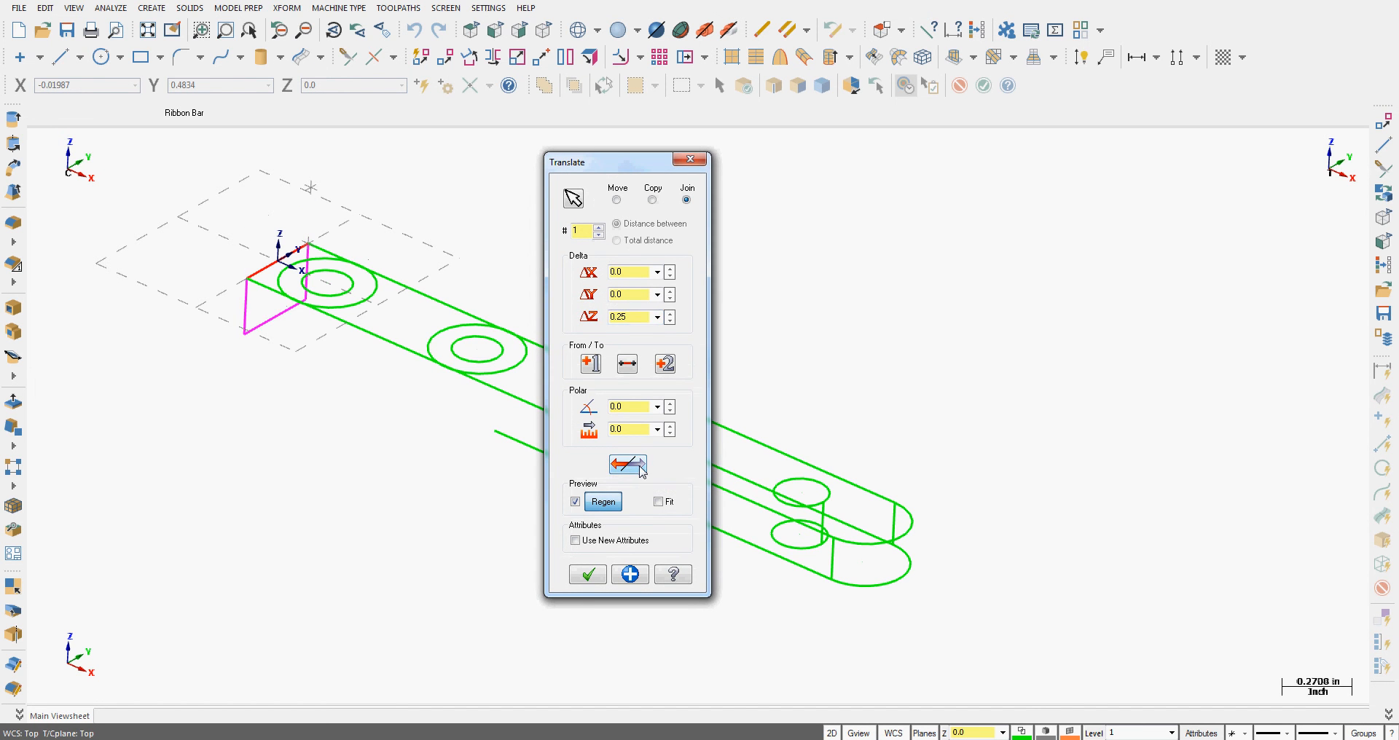
left_click(590, 575)
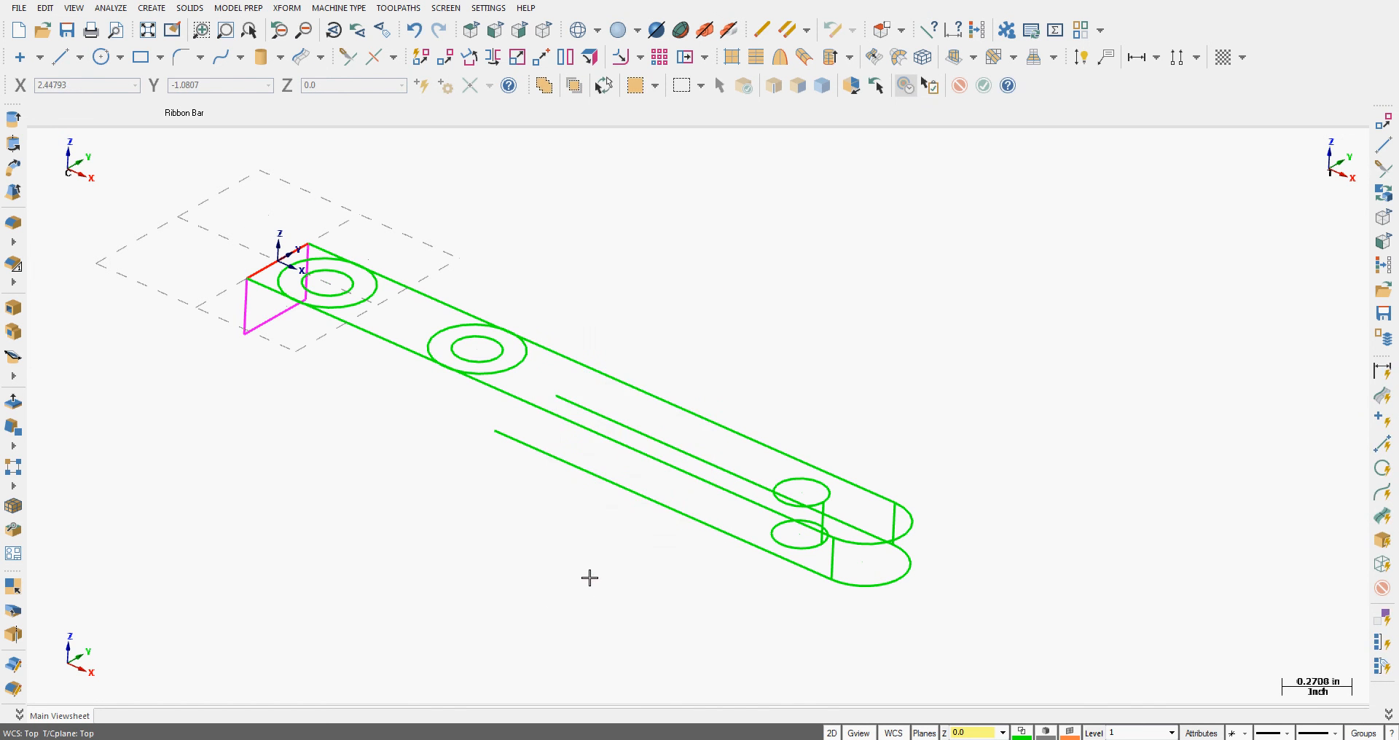
left_click(977, 30)
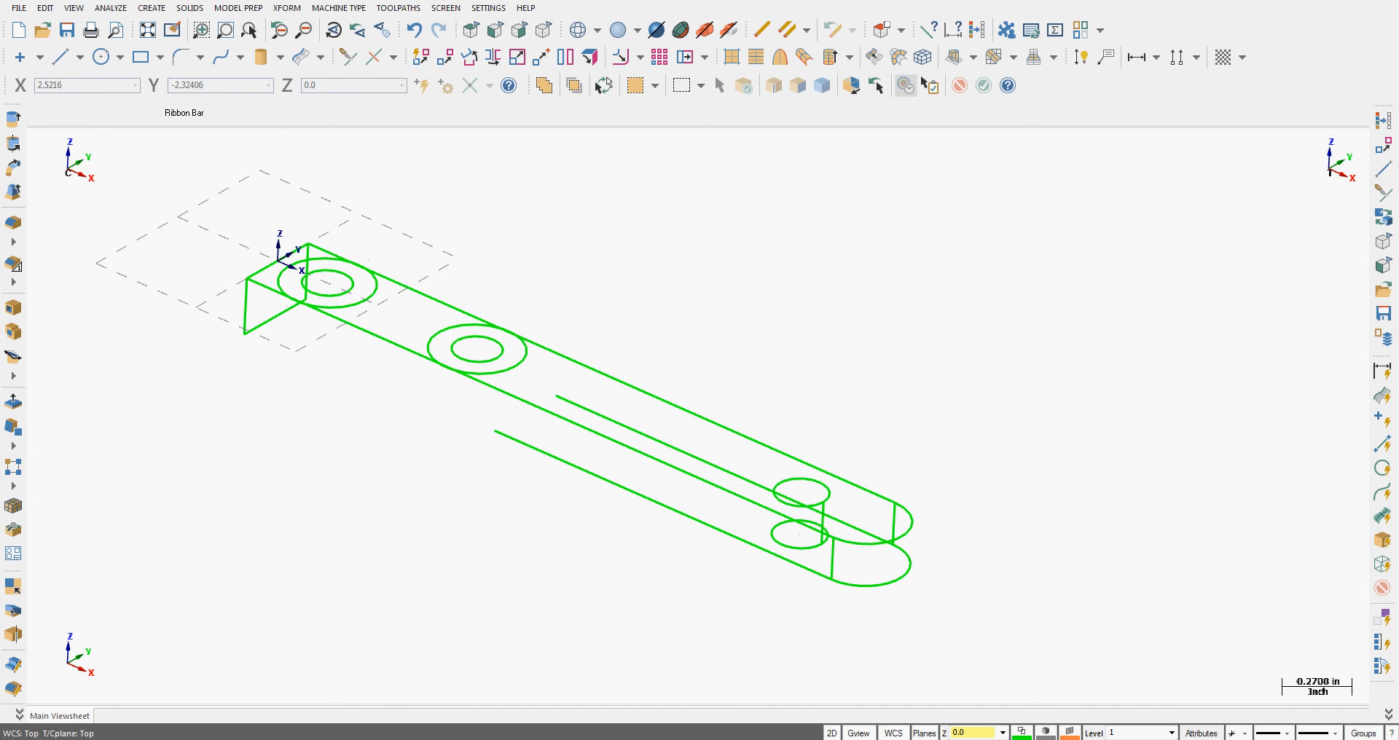
Step: Consult the arm drawing, Translate Join the square end's lower line with an X delta of 1.25, and clear the result colors
left_click(408, 739)
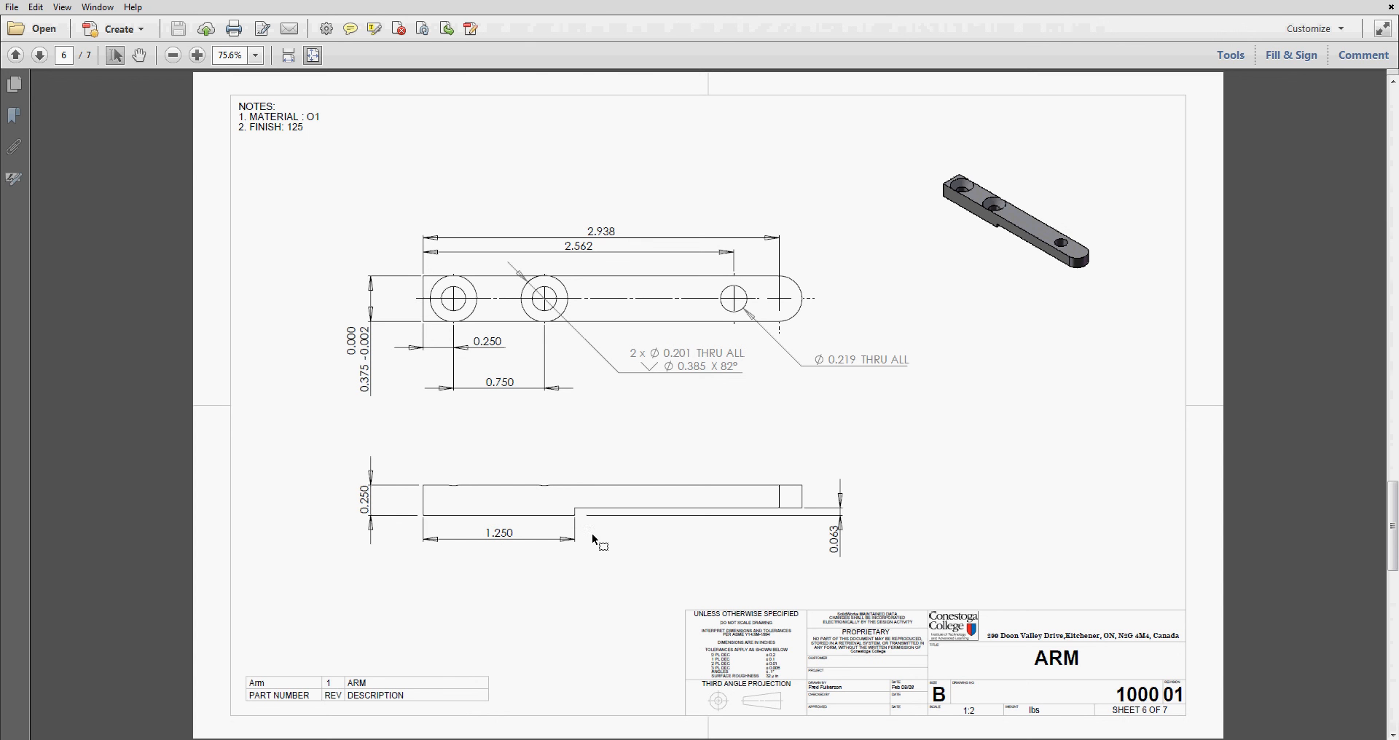
key("alt+Tab")
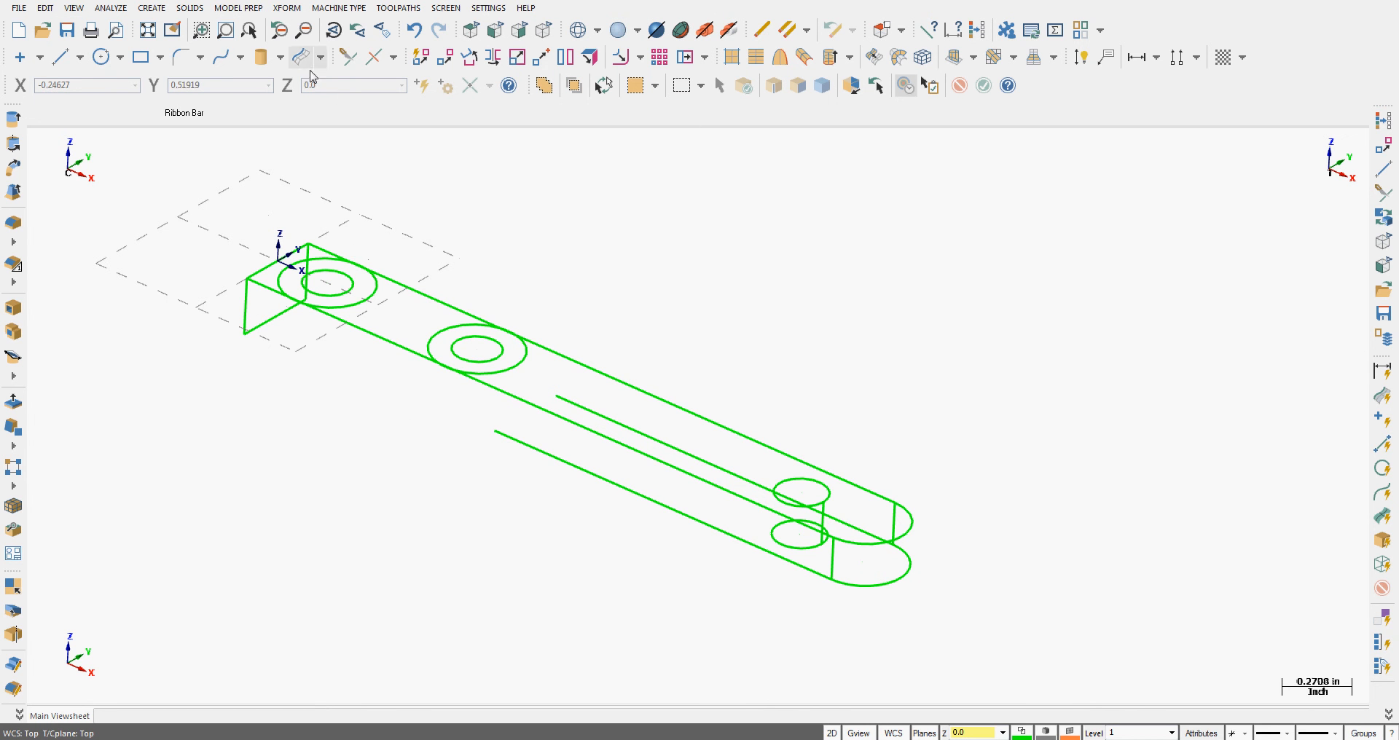
left_click(288, 8)
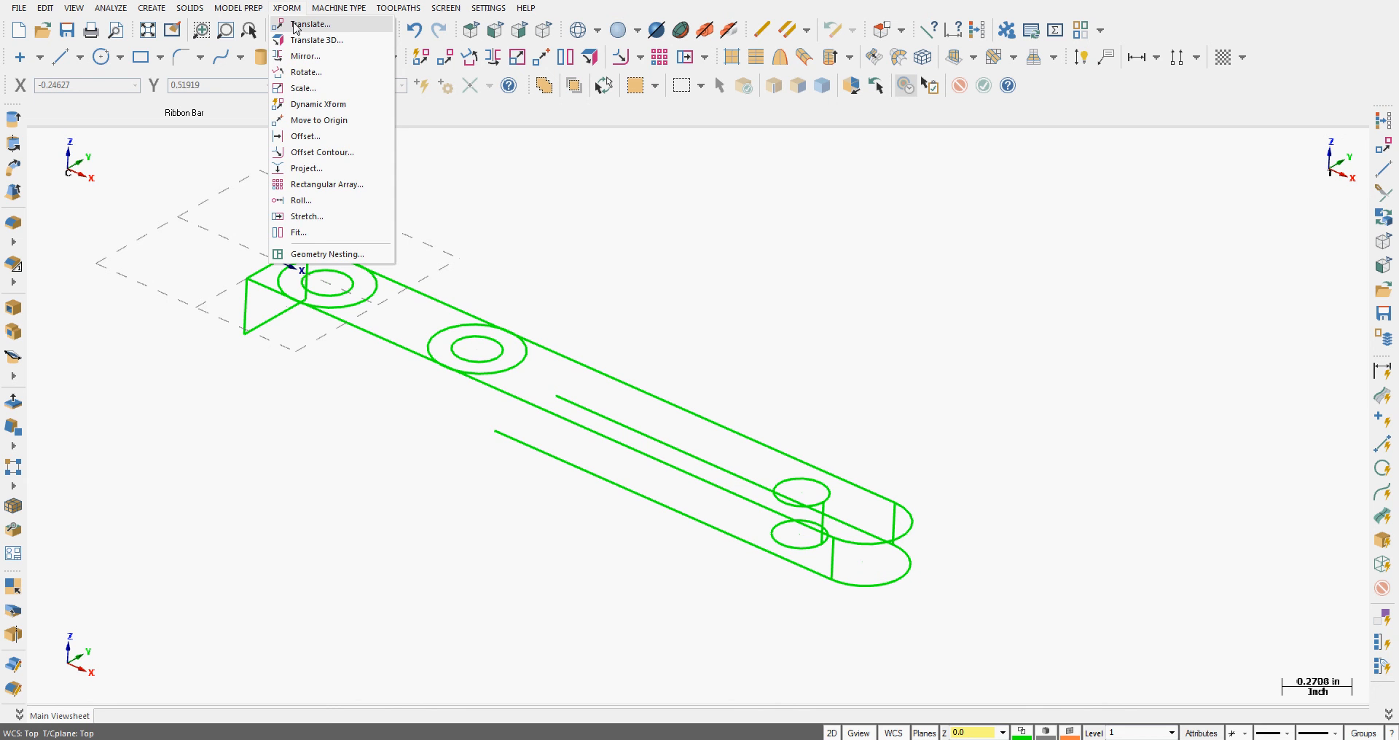
left_click(296, 26)
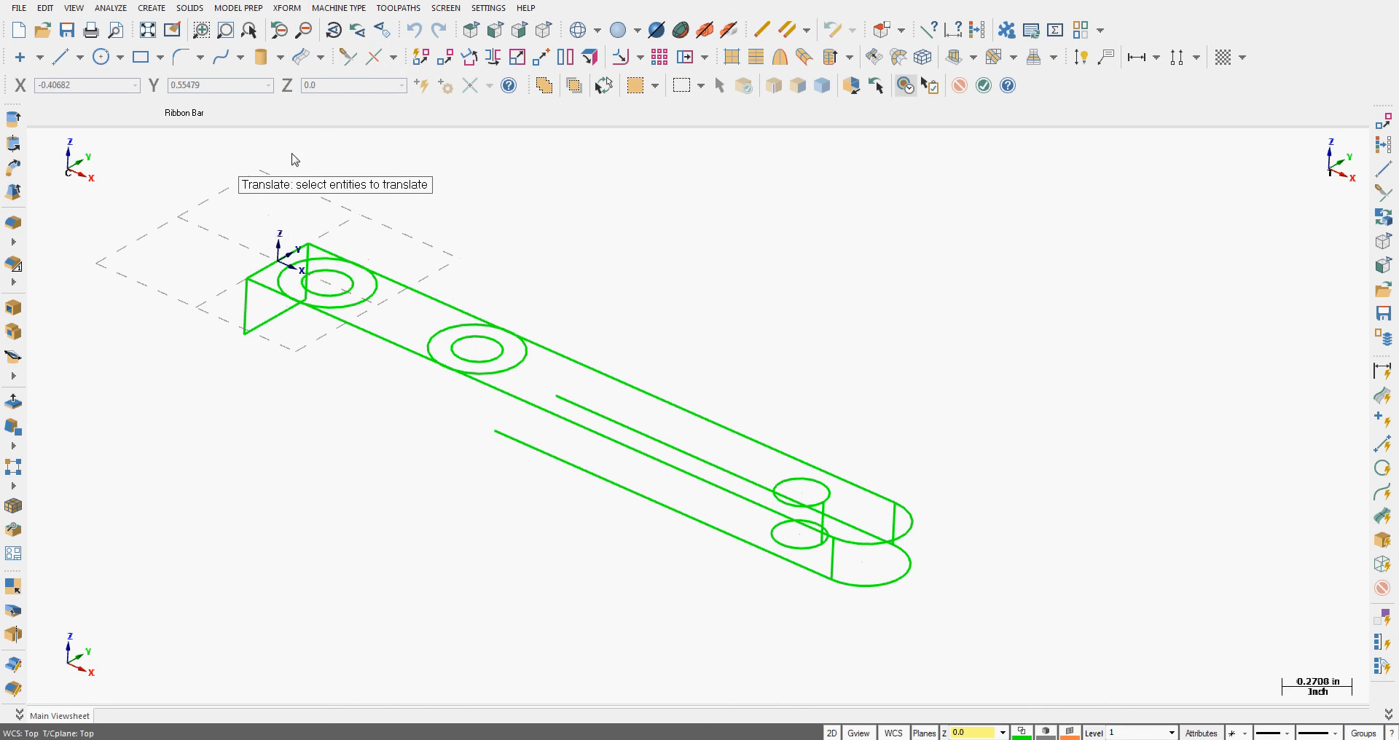
left_click(268, 327)
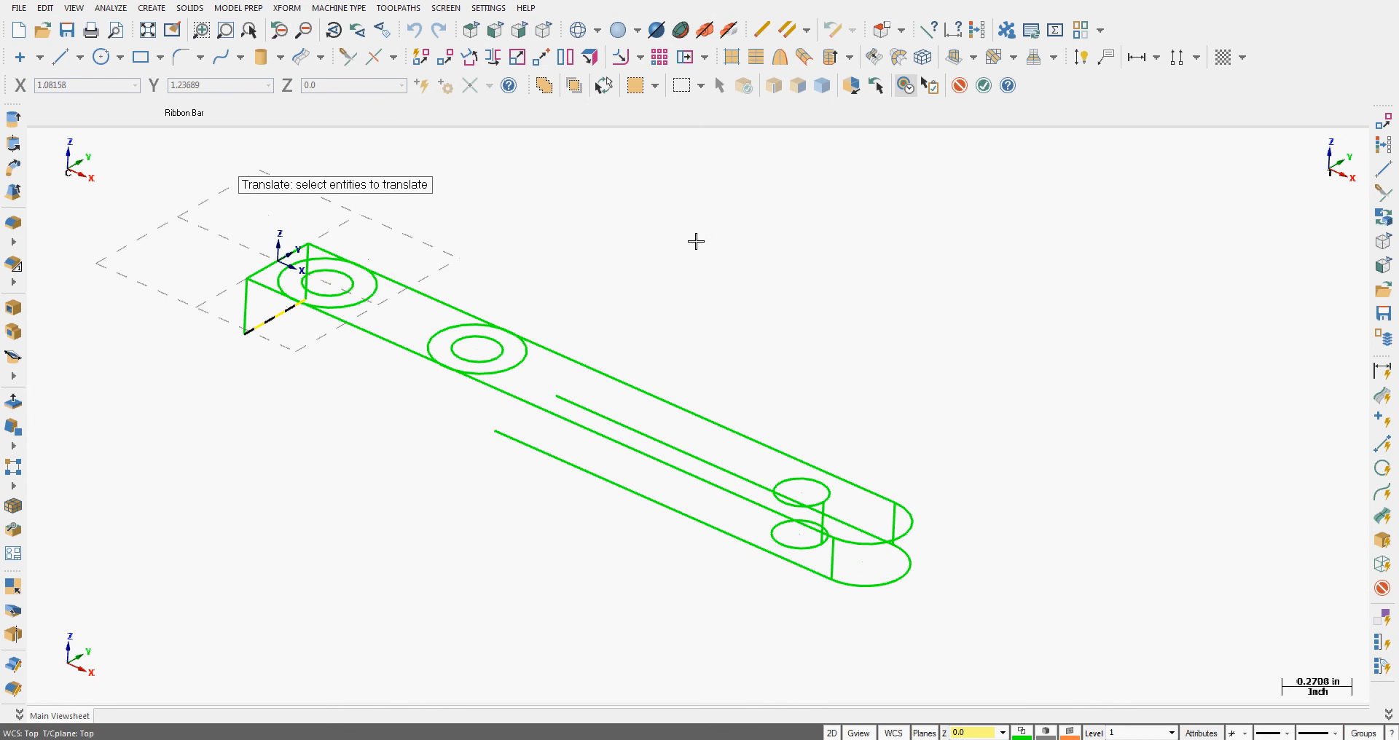
left_click(985, 88)
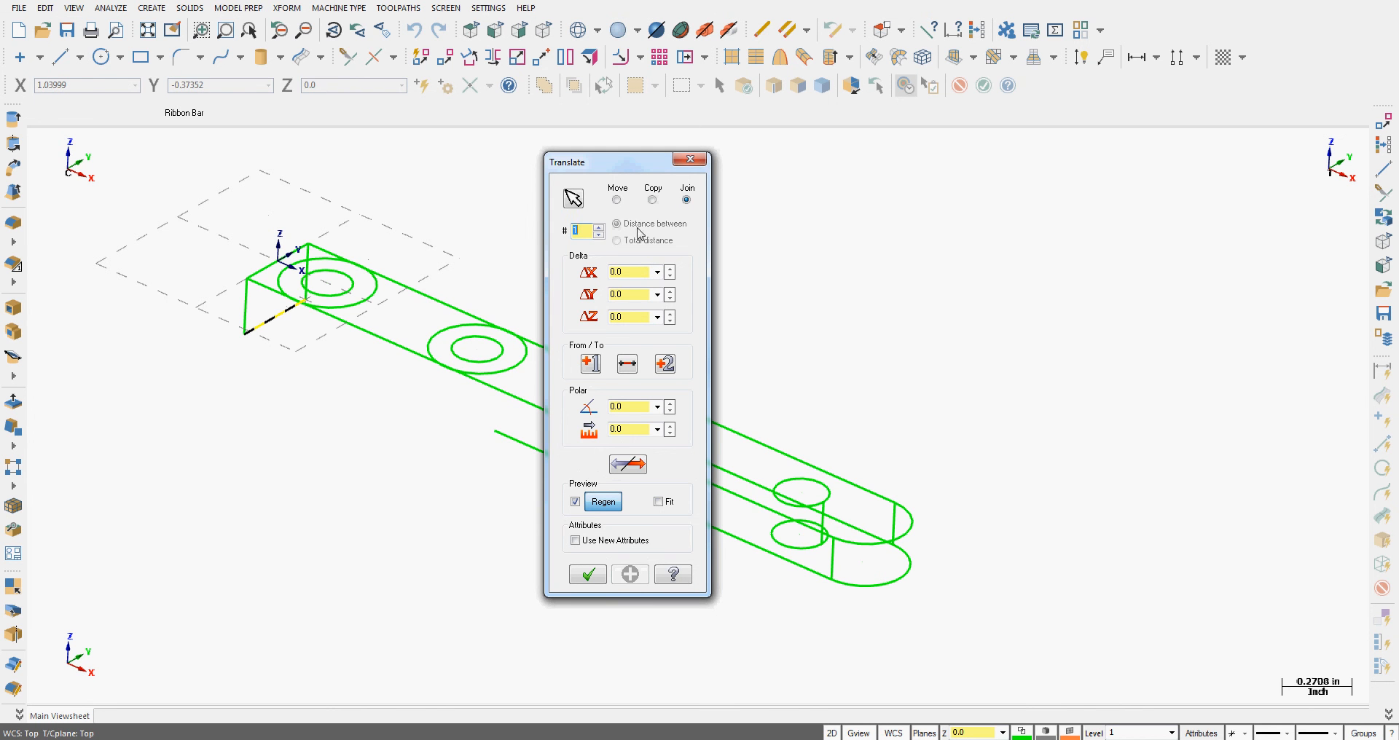
left_click(620, 273)
key("Return")
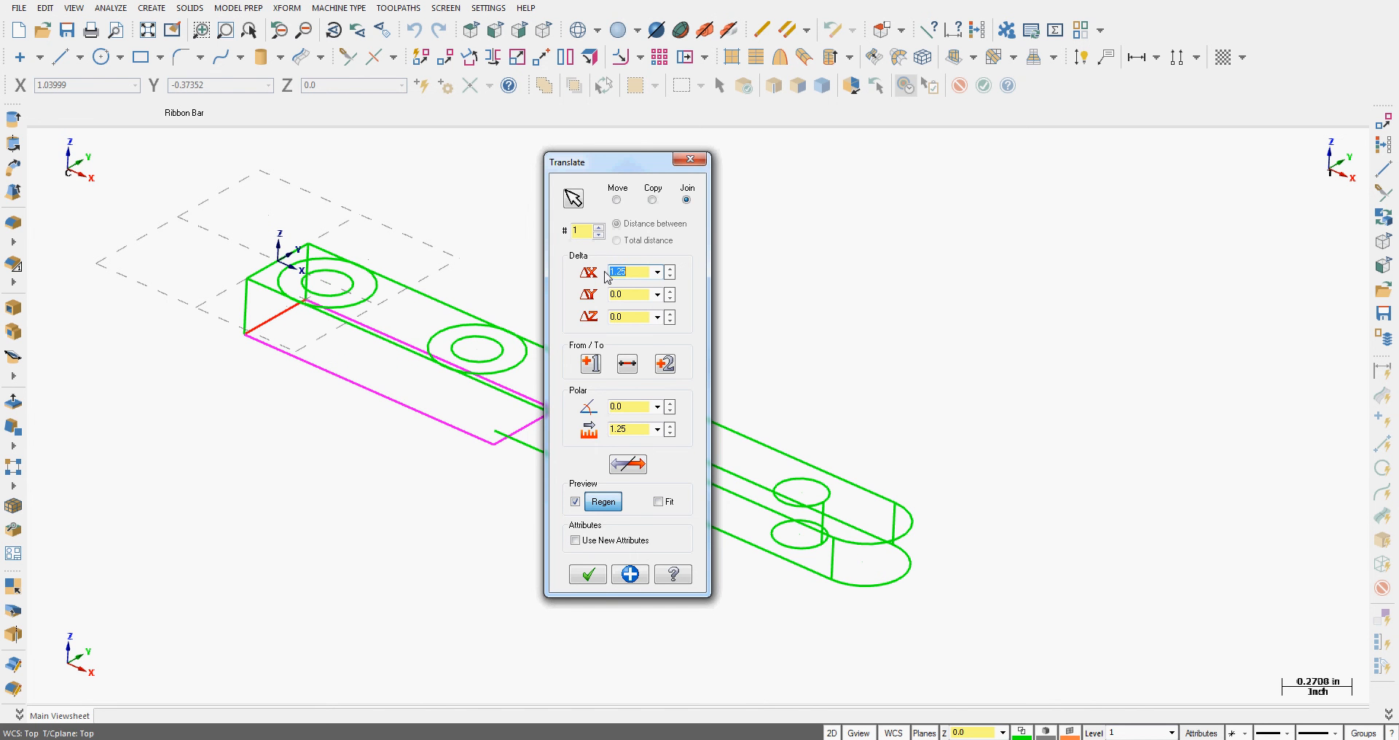
left_click_drag(976, 168, 946, 101)
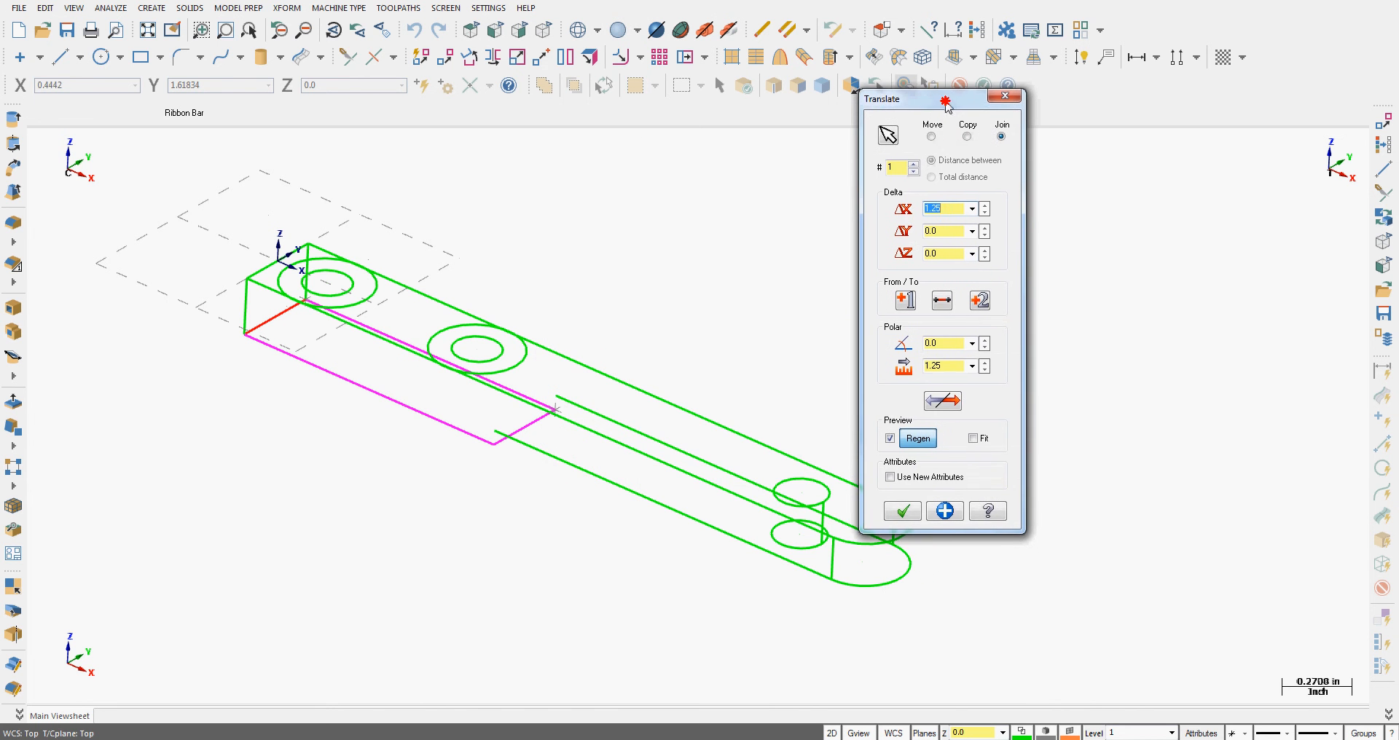
left_click(911, 512)
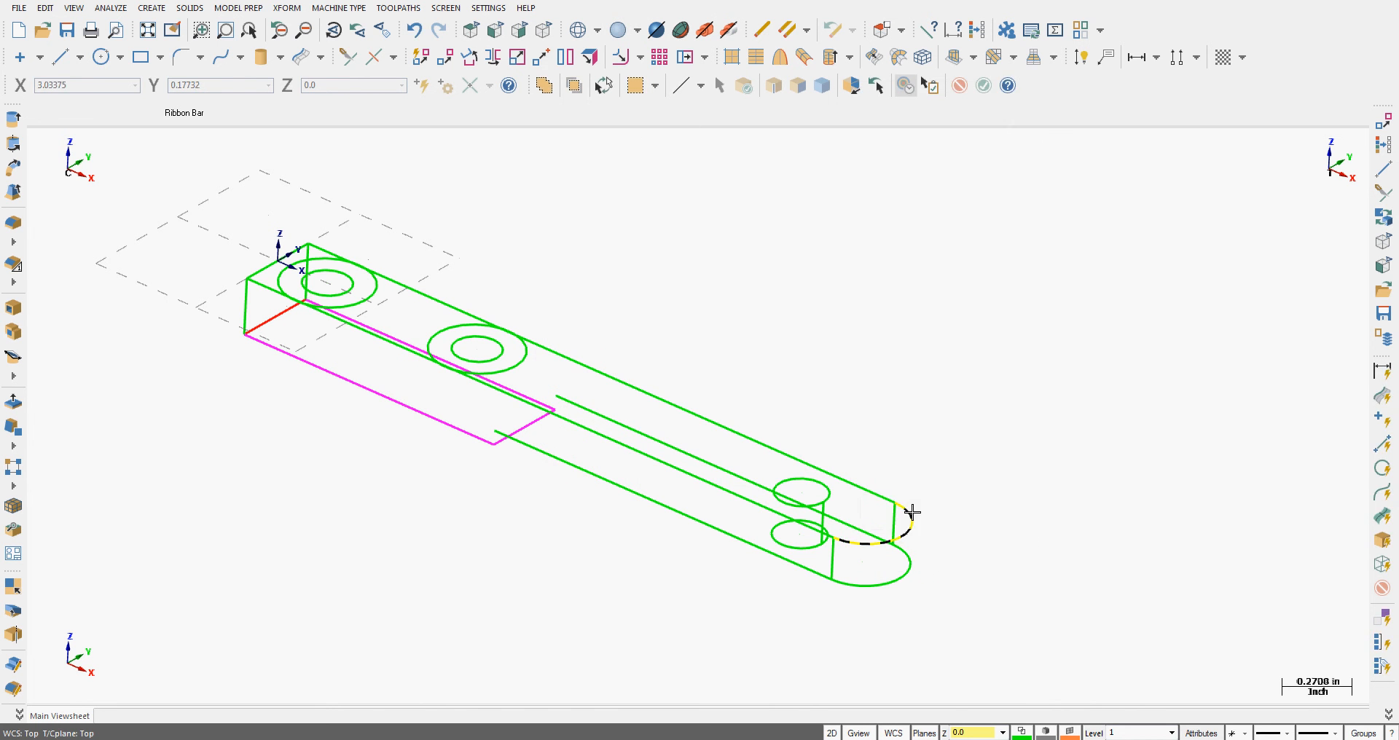
left_click(977, 29)
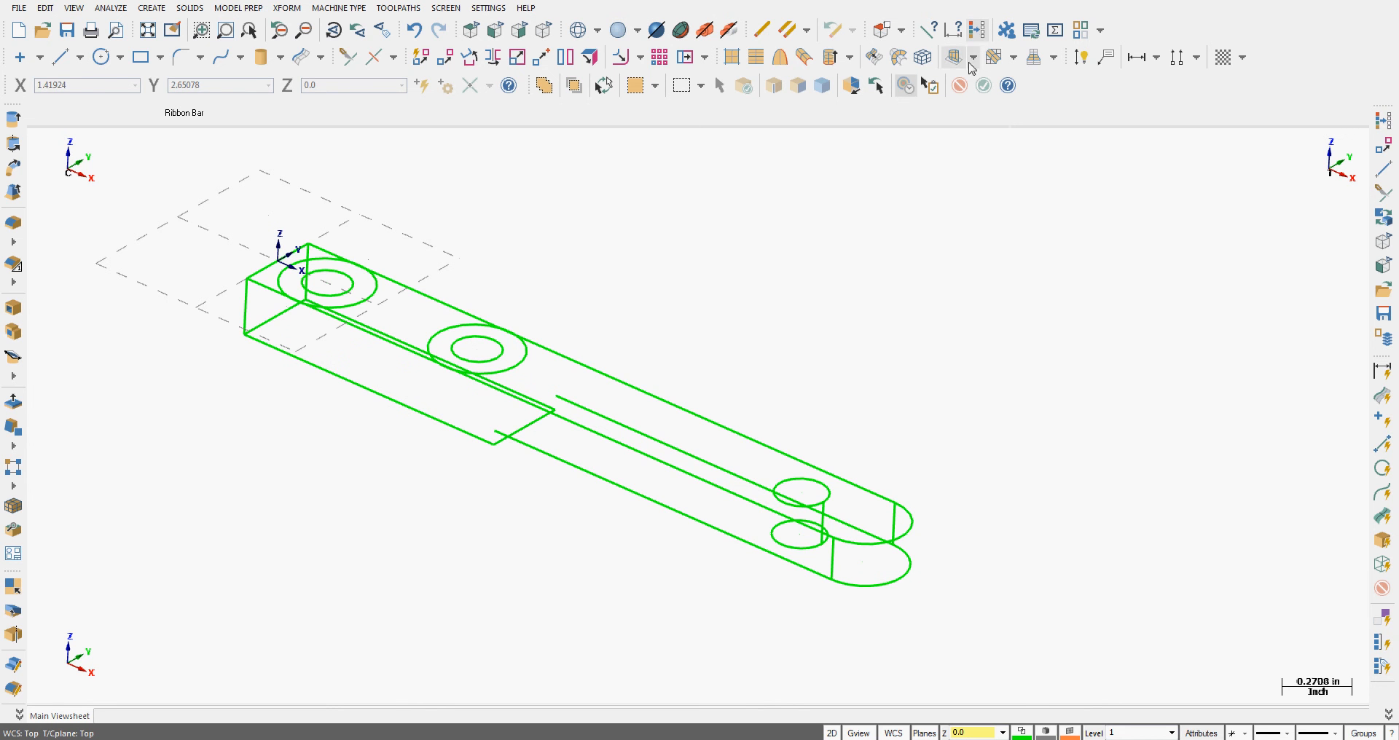
Step: In 3D construction mode, draw the two 0.063 vertical lines connecting the block's lower corners to the ends of the raised underside lines
left_click(832, 733)
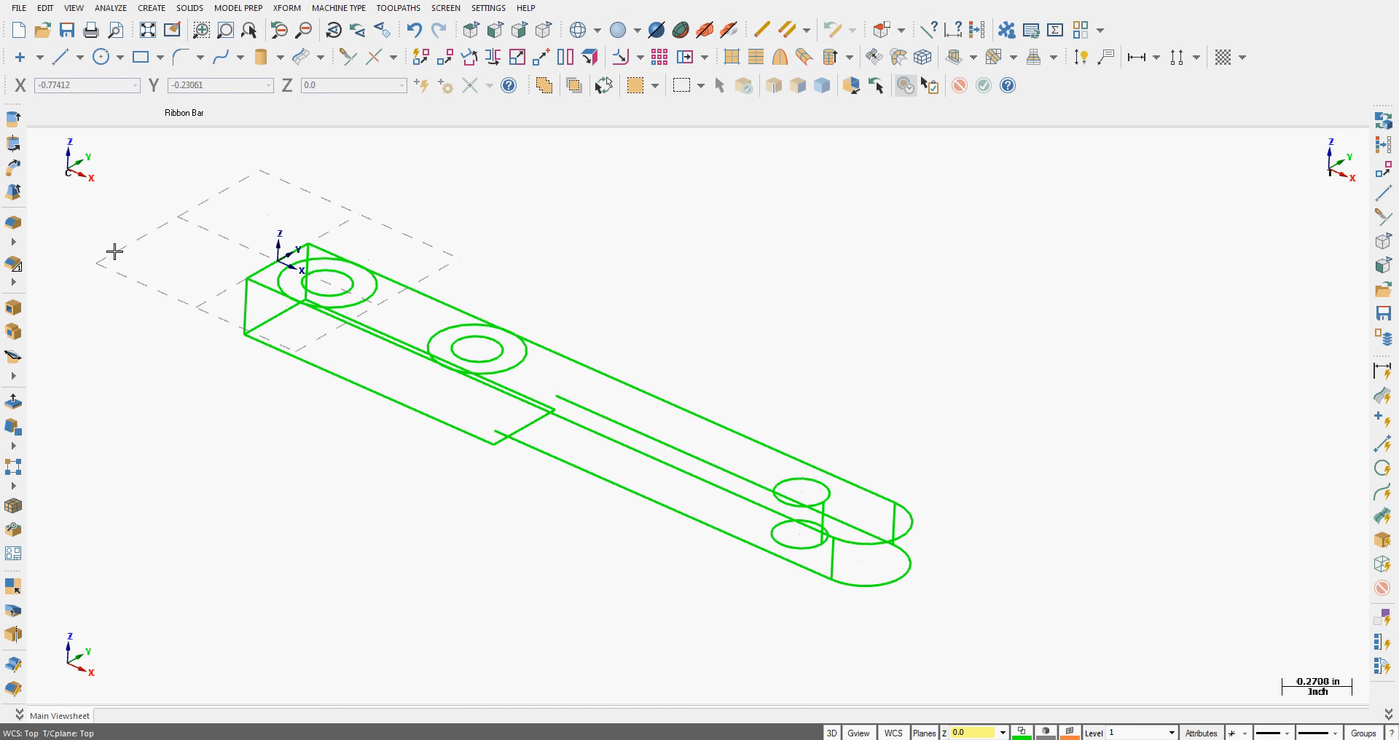
left_click(57, 58)
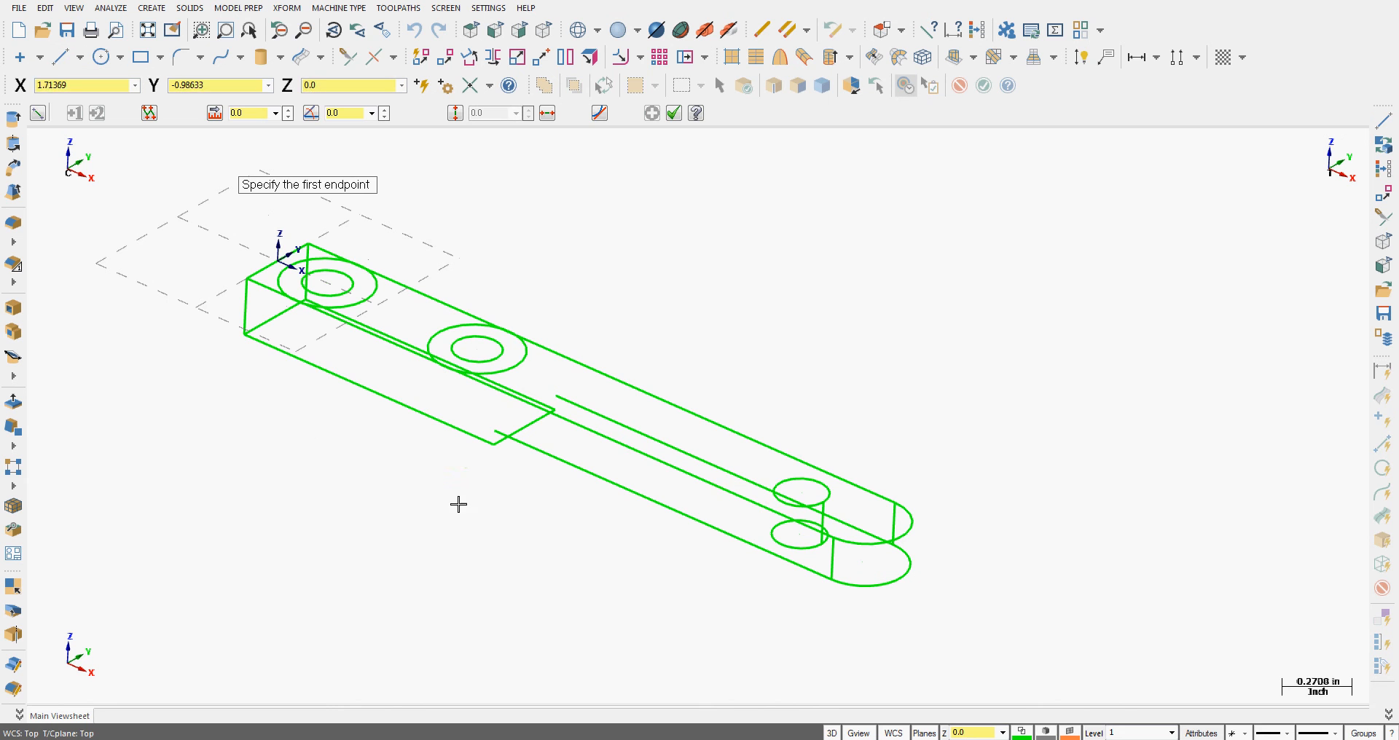
left_click(494, 445)
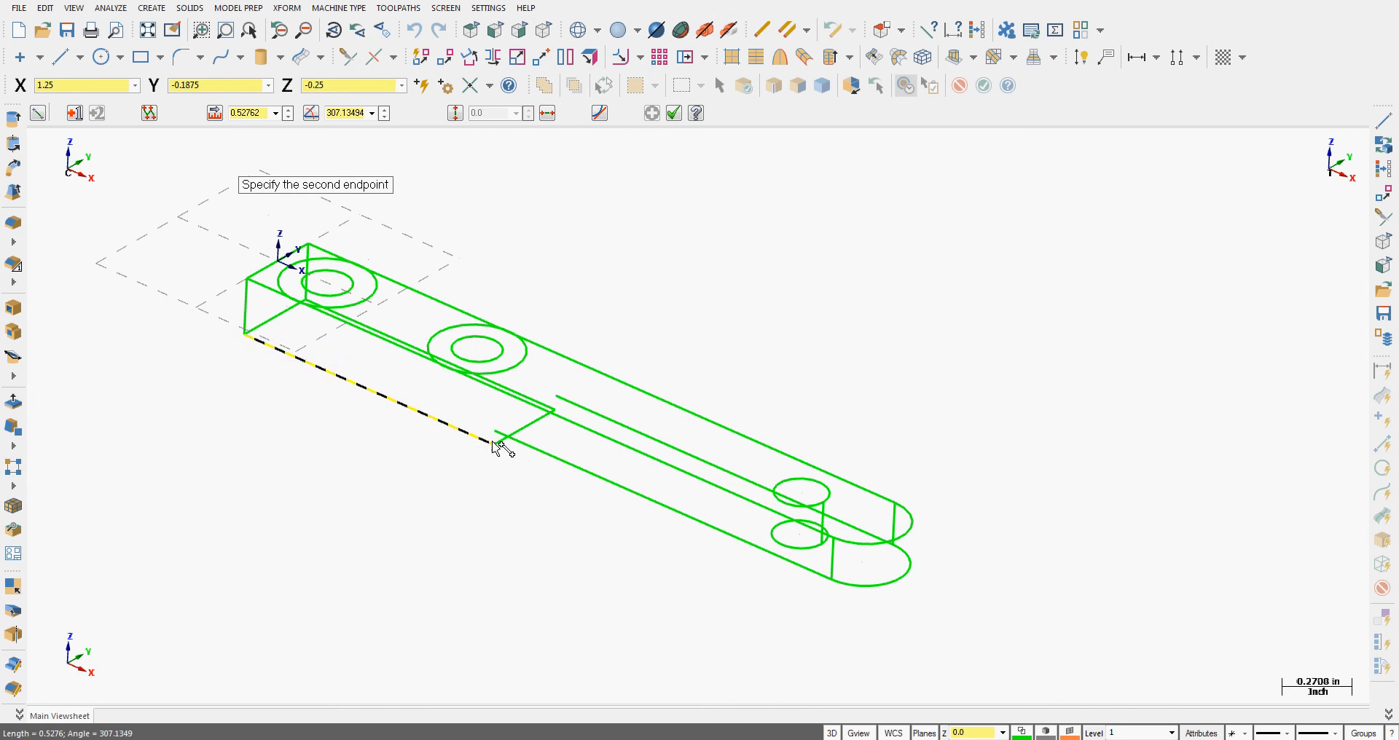
left_click(493, 430)
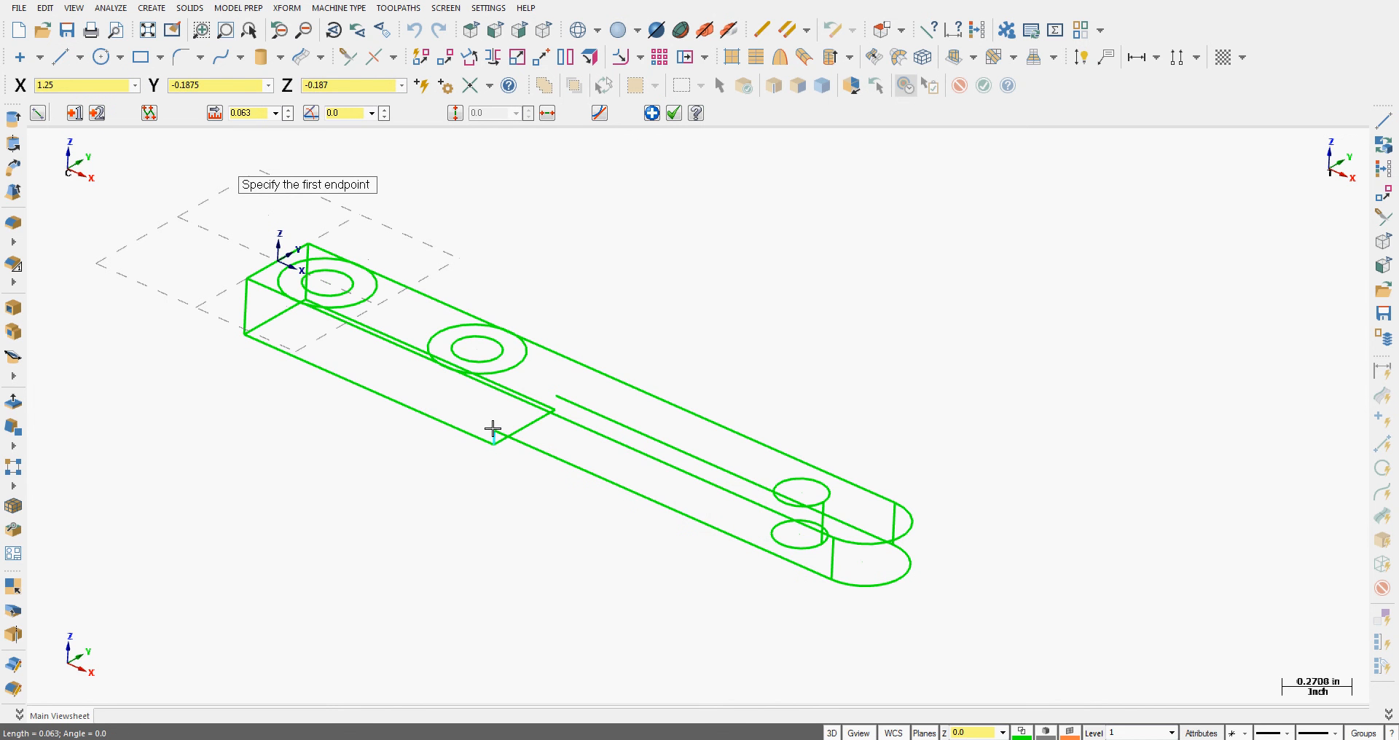
left_click(556, 411)
left_click(560, 413)
left_click(674, 113)
Step: Inspect the stepped wireframe, compare it with the arm drawing and restore the isometric view
middle_click_drag(577, 481, 510, 408)
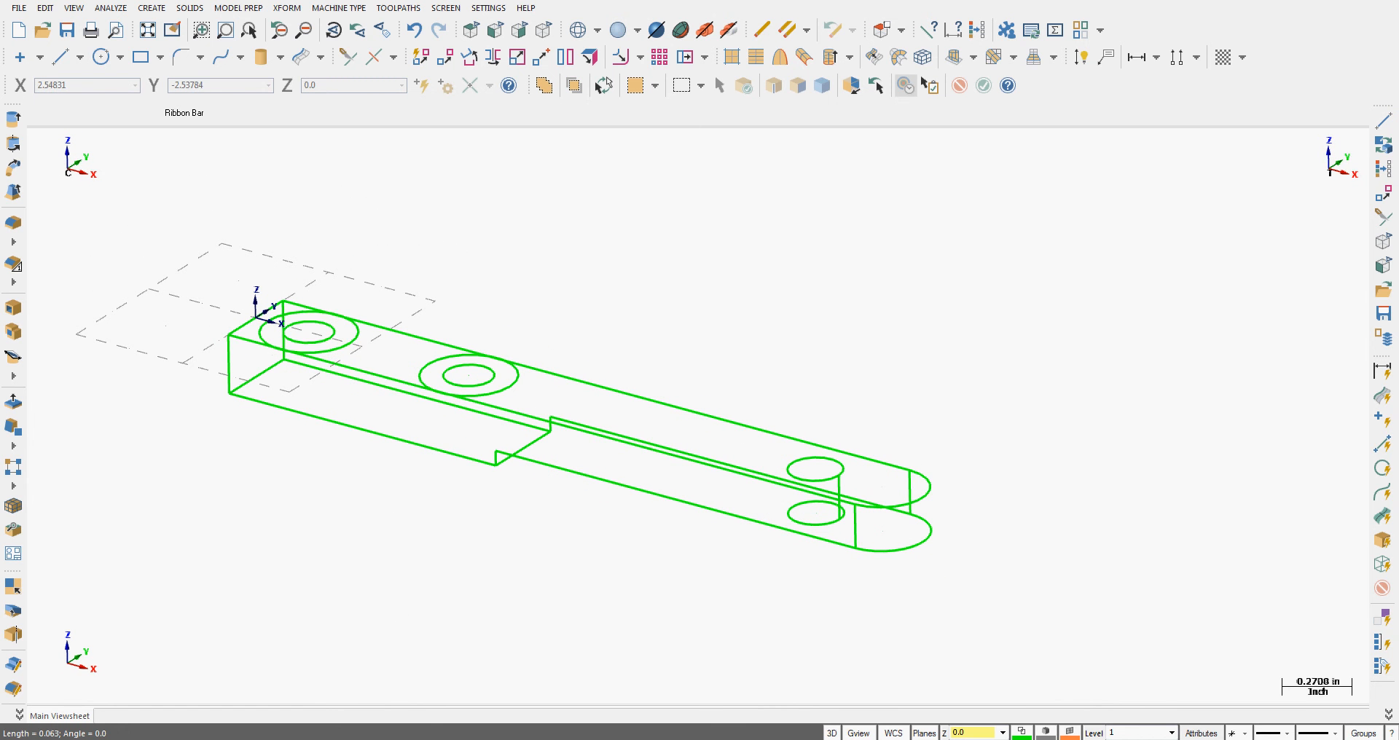
left_click(487, 738)
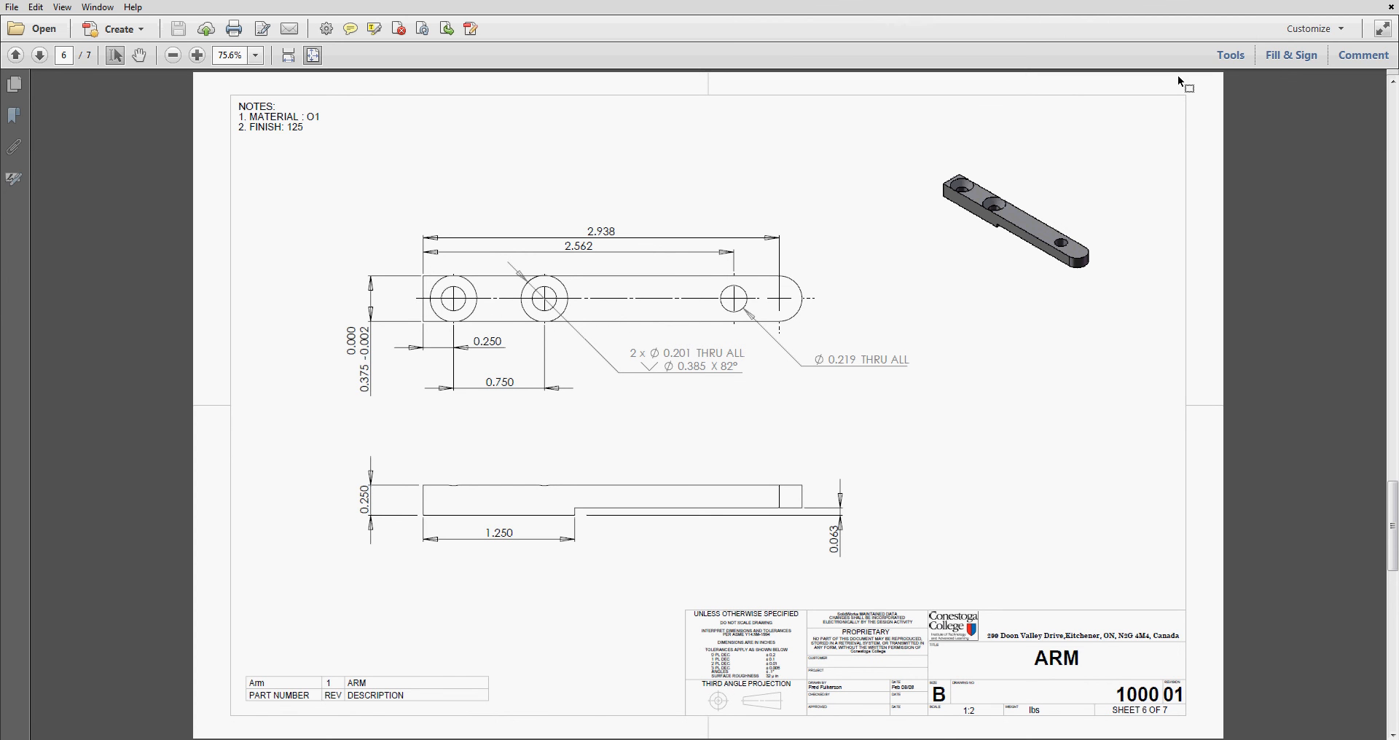
key("alt+Tab")
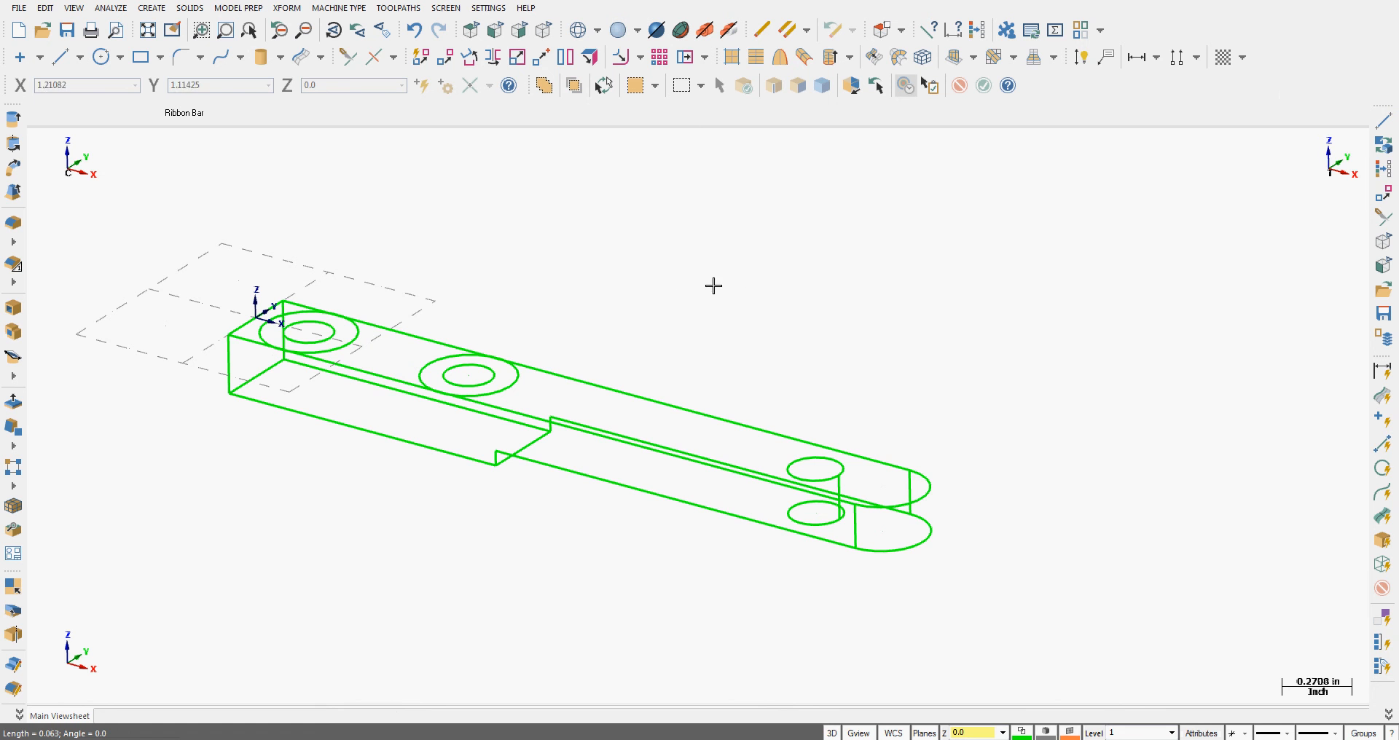
left_click(543, 32)
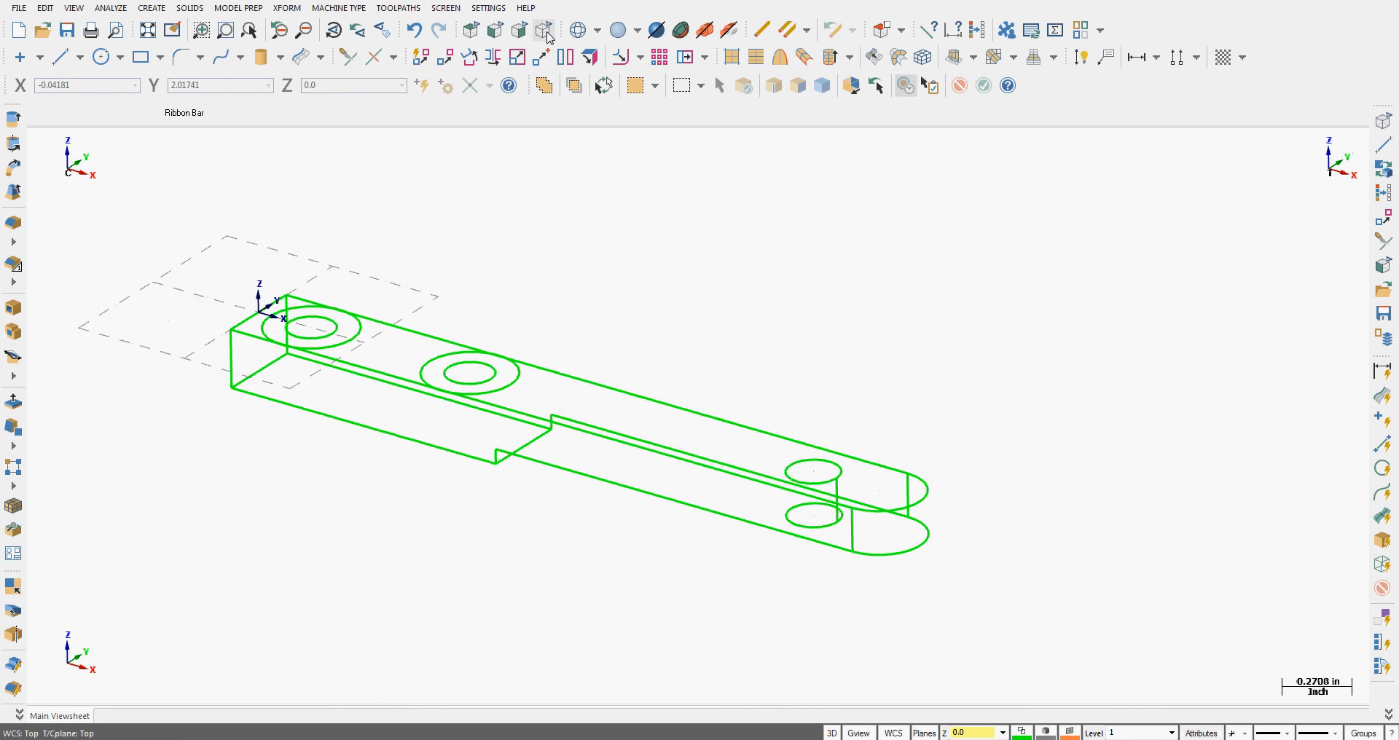